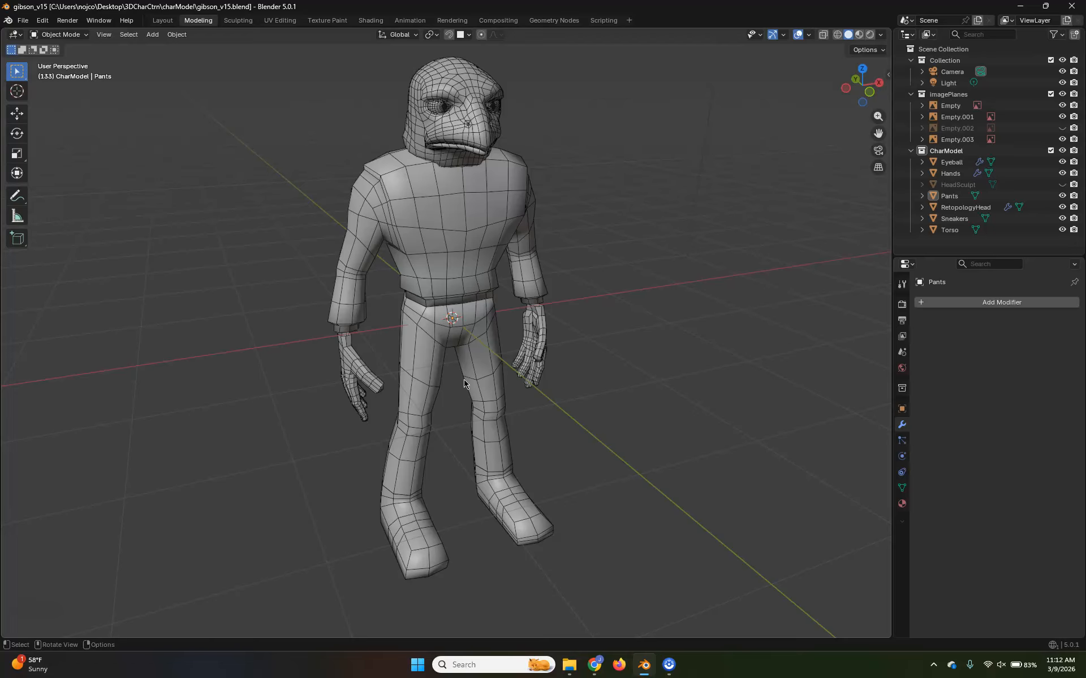
# Switch to the UV Editing workspace for the character model
pyautogui.moveTo(635, 354); pyautogui.dragTo(595, 379, button='middle')
pyautogui.keyDown('shift'); pyautogui.moveTo(539, 272); pyautogui.dragTo(630, 400, button='middle'); pyautogui.keyUp('shift')
pyautogui.scroll(3, 588, 420)
pyautogui.keyDown('shift'); pyautogui.moveTo(697, 443); pyautogui.dragTo(545, 364, button='middle'); pyautogui.keyUp('shift')
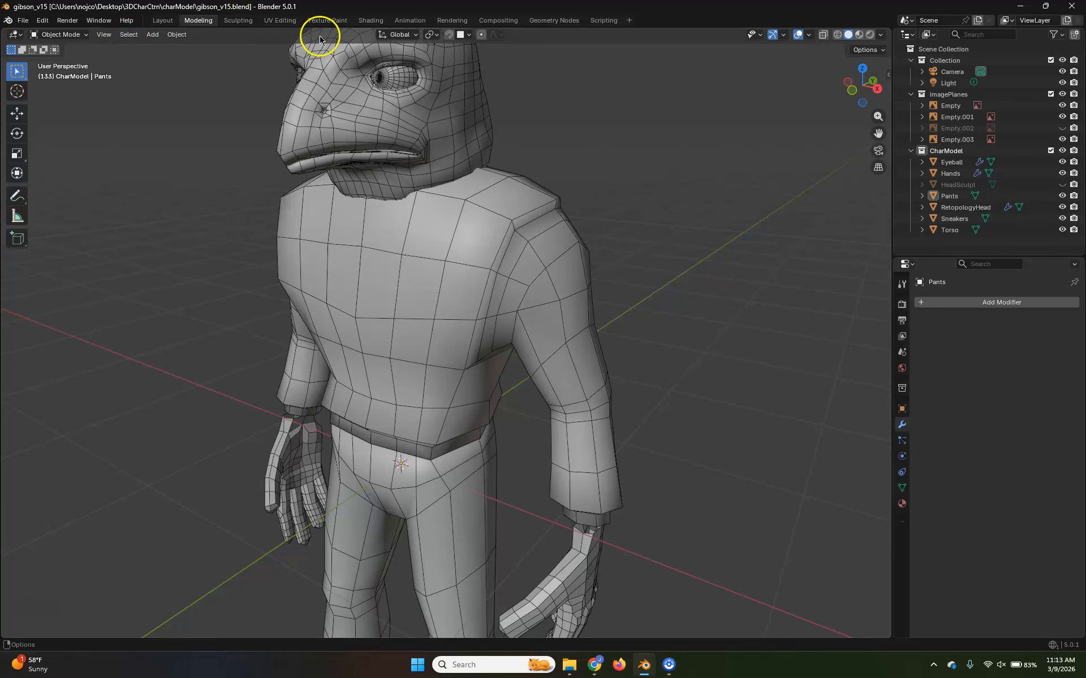
pyautogui.click(283, 22)
pyautogui.scroll(4, 714, 325)
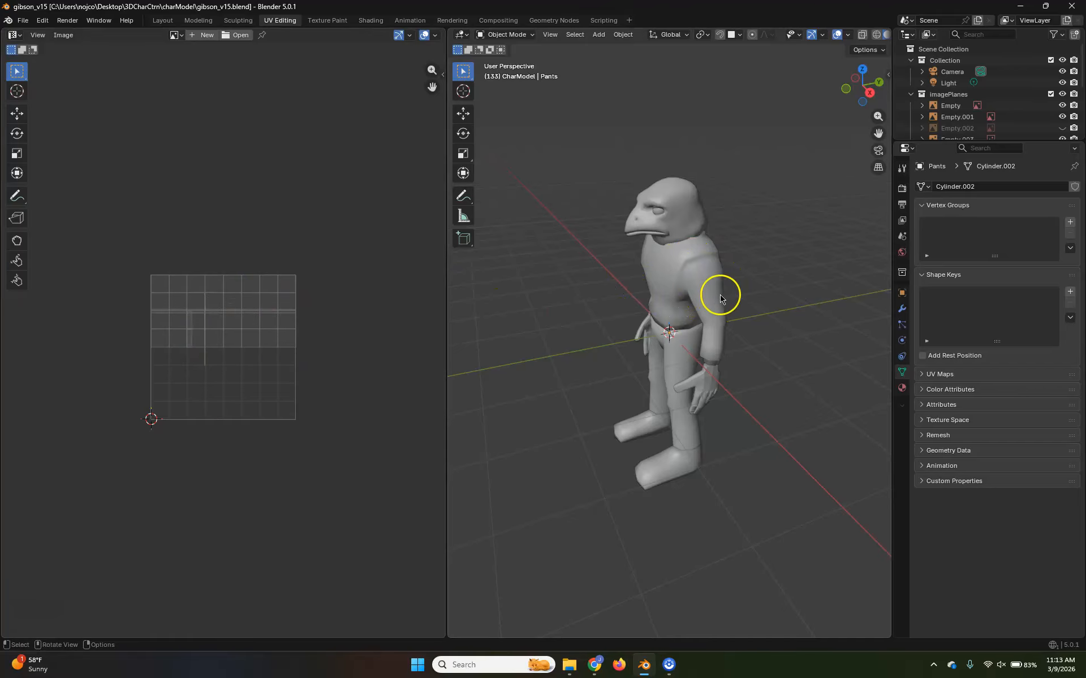
# Select the torso and enter Edit Mode to view its UV layout
pyautogui.click(704, 278)
pyautogui.scroll(4, 242, 370)
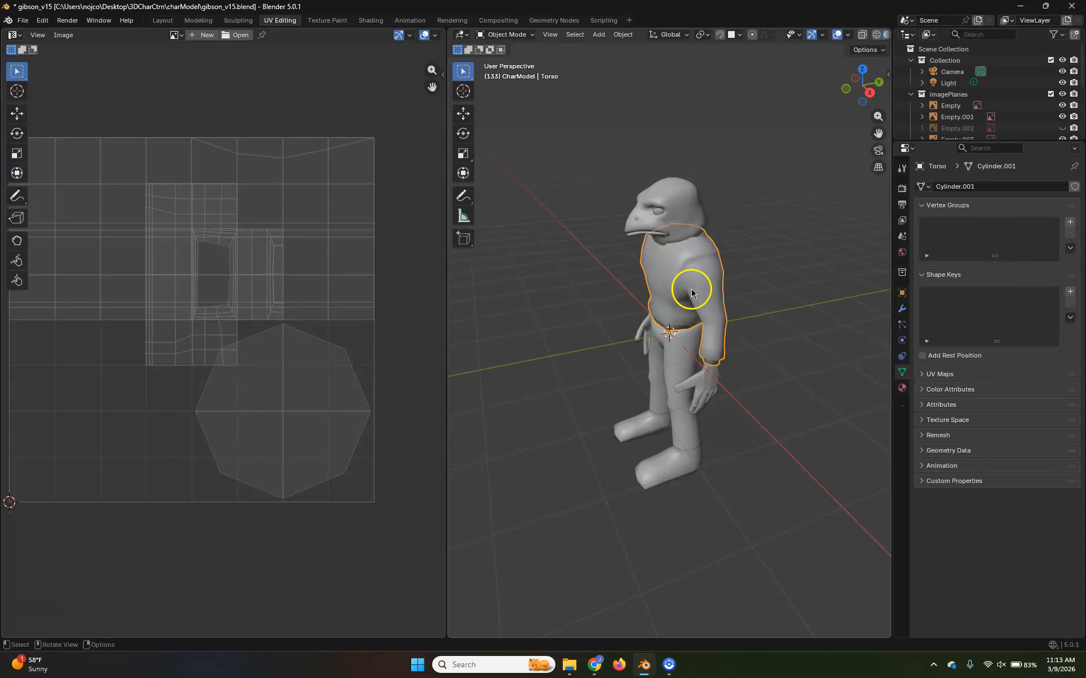
pyautogui.press('Tab')
pyautogui.press('l')
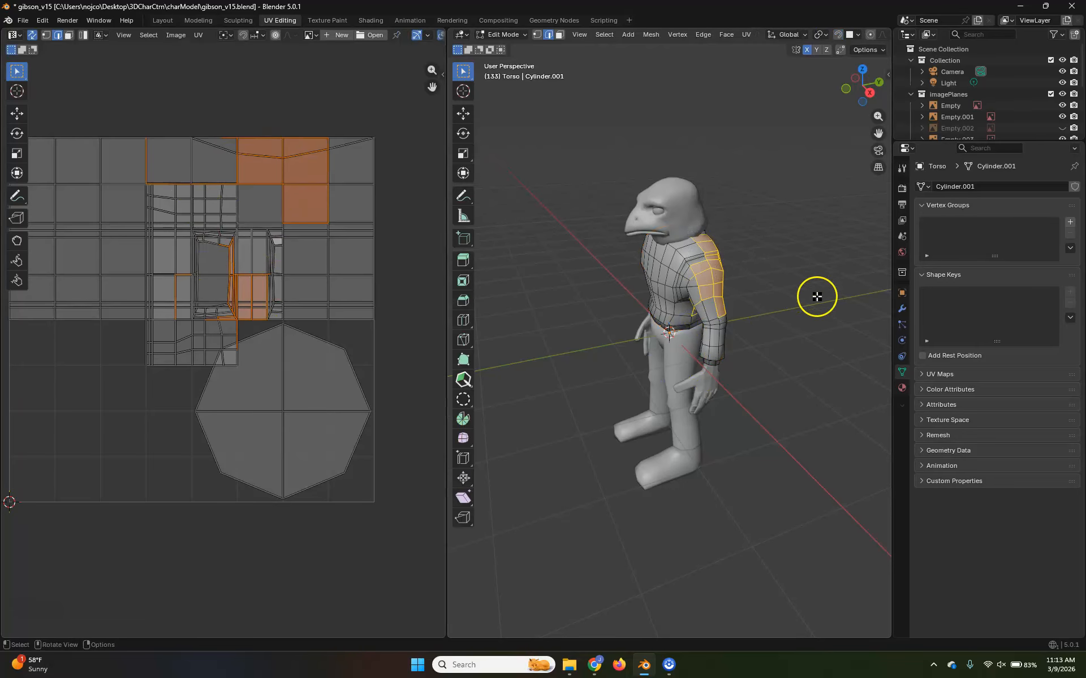
# Select sample vertices on the torso's cuff, shoulder and UV islands to examine how the mesh and UV layout correspond
pyautogui.press('1')
pyautogui.keyDown('alt'); pyautogui.click(716, 364); pyautogui.keyUp('alt')
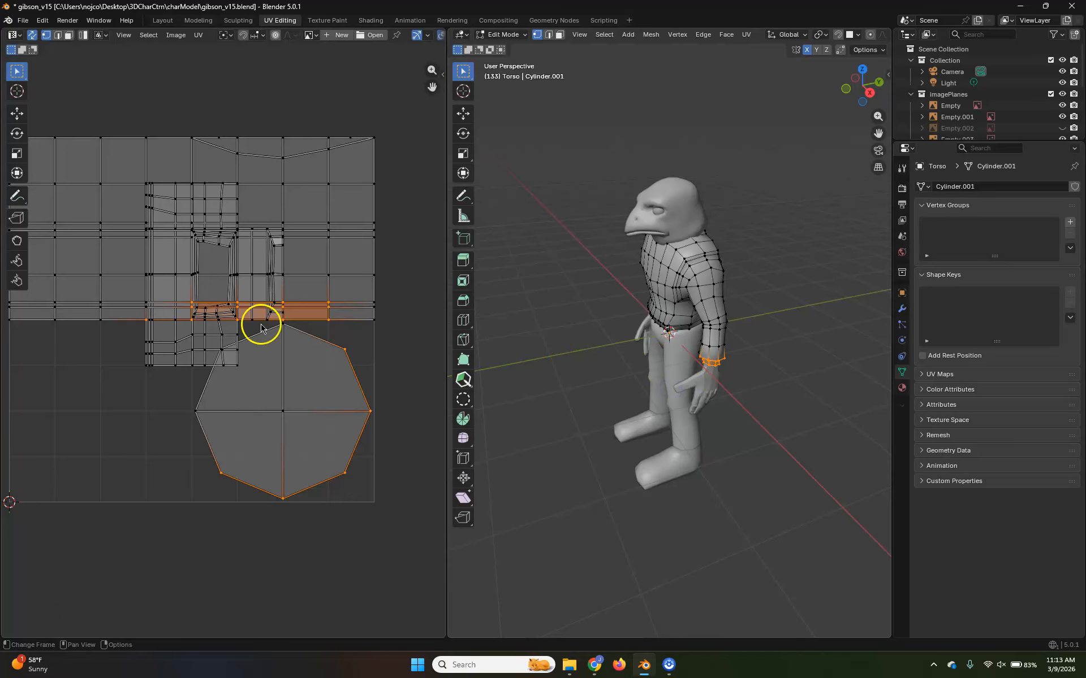
pyautogui.moveTo(153, 532); pyautogui.dragTo(388, 391)
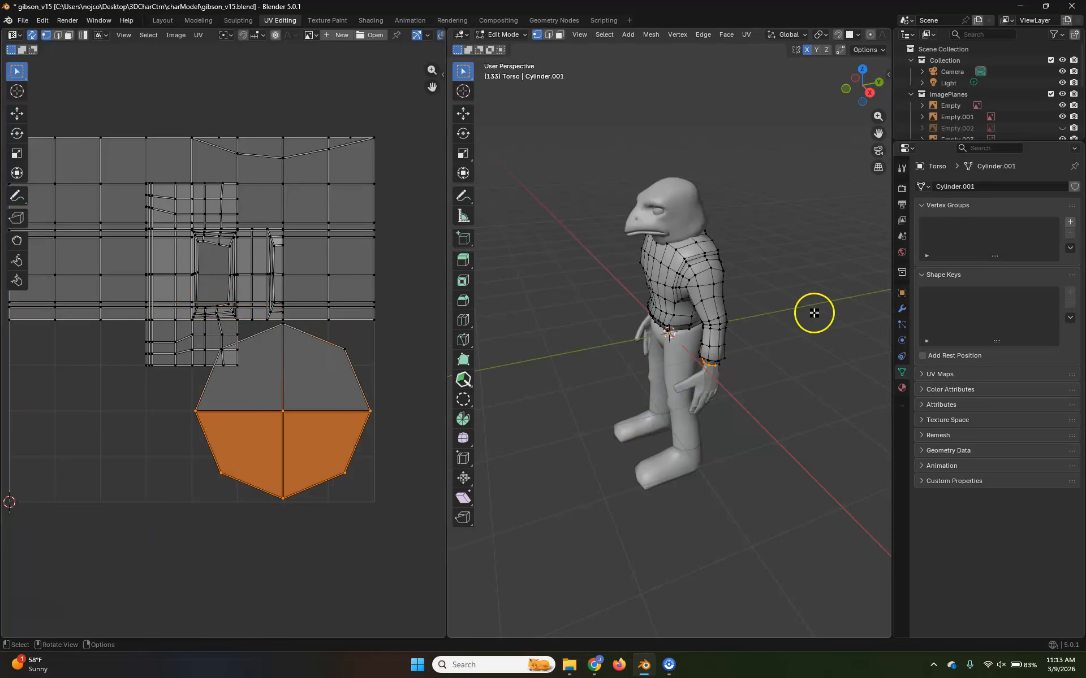
pyautogui.moveTo(671, 291); pyautogui.dragTo(736, 225)
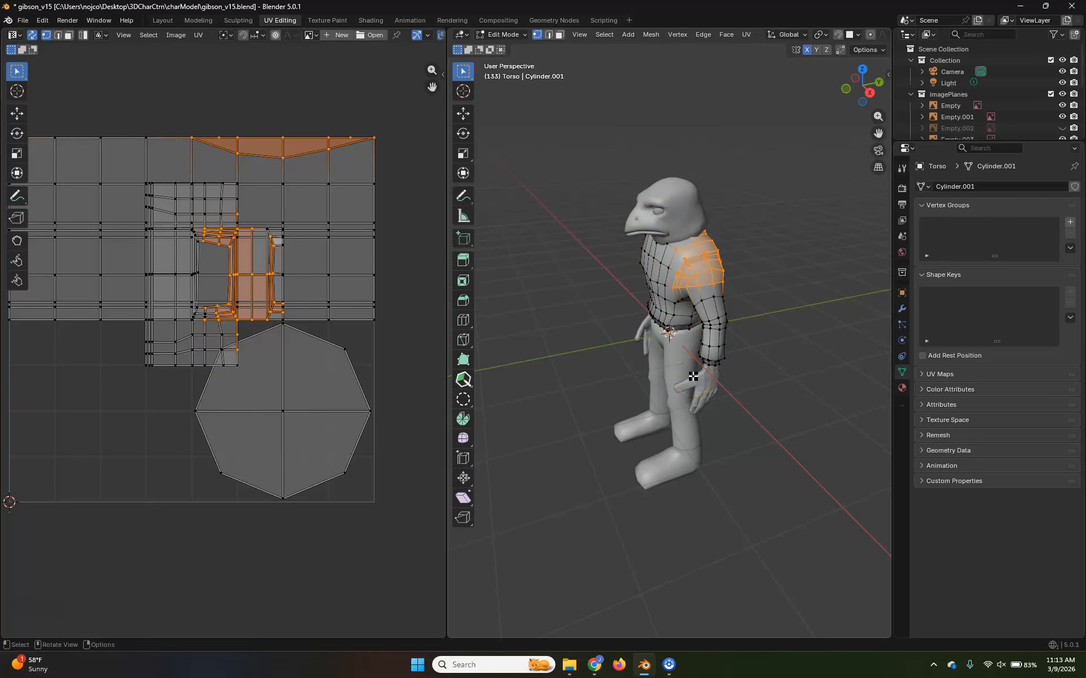
pyautogui.scroll(-2, 266, 206)
pyautogui.moveTo(370, 289); pyautogui.dragTo(275, 242)
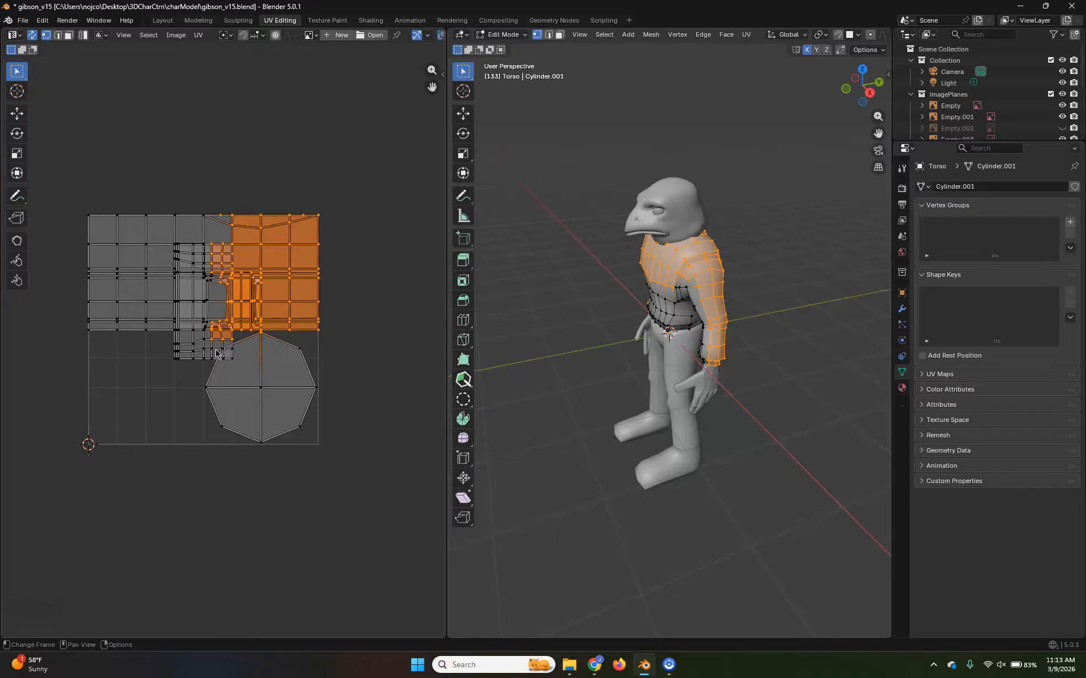
pyautogui.scroll(4, 153, 419)
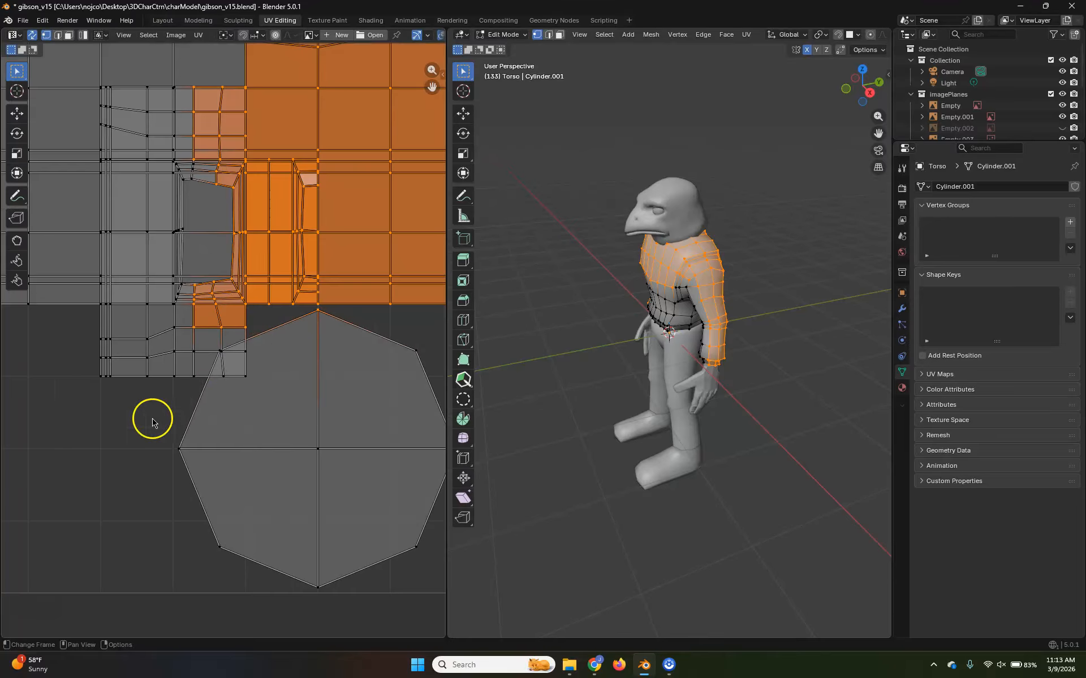
pyautogui.scroll(-3, 136, 444)
pyautogui.moveTo(337, 341); pyautogui.dragTo(204, 463)
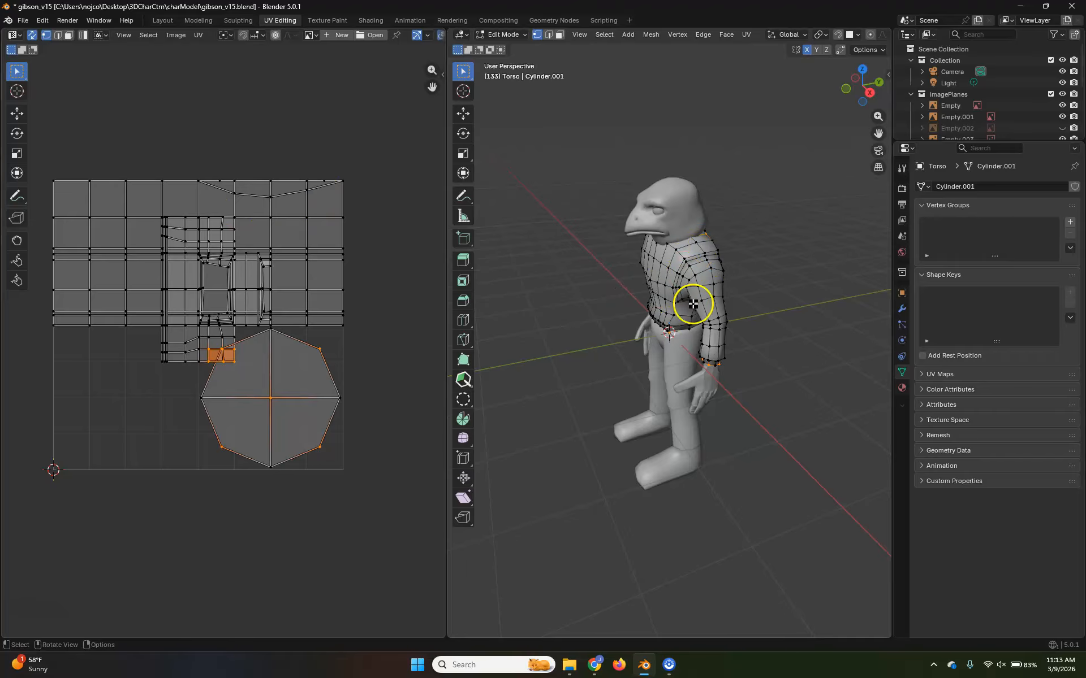
pyautogui.scroll(1, 222, 329)
pyautogui.scroll(1, 222, 329)
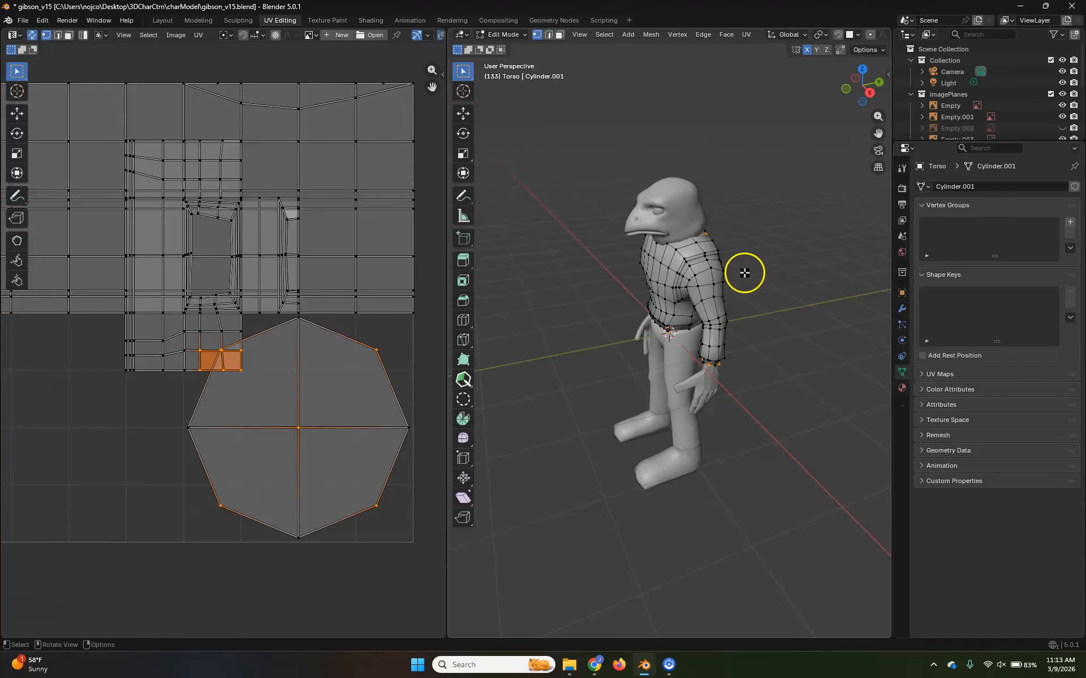
# Select the head, inspect its UVs in Edit Mode, and return to Object Mode
pyautogui.press('Tab')
pyautogui.click(671, 202)
pyautogui.scroll(-3, 155, 330)
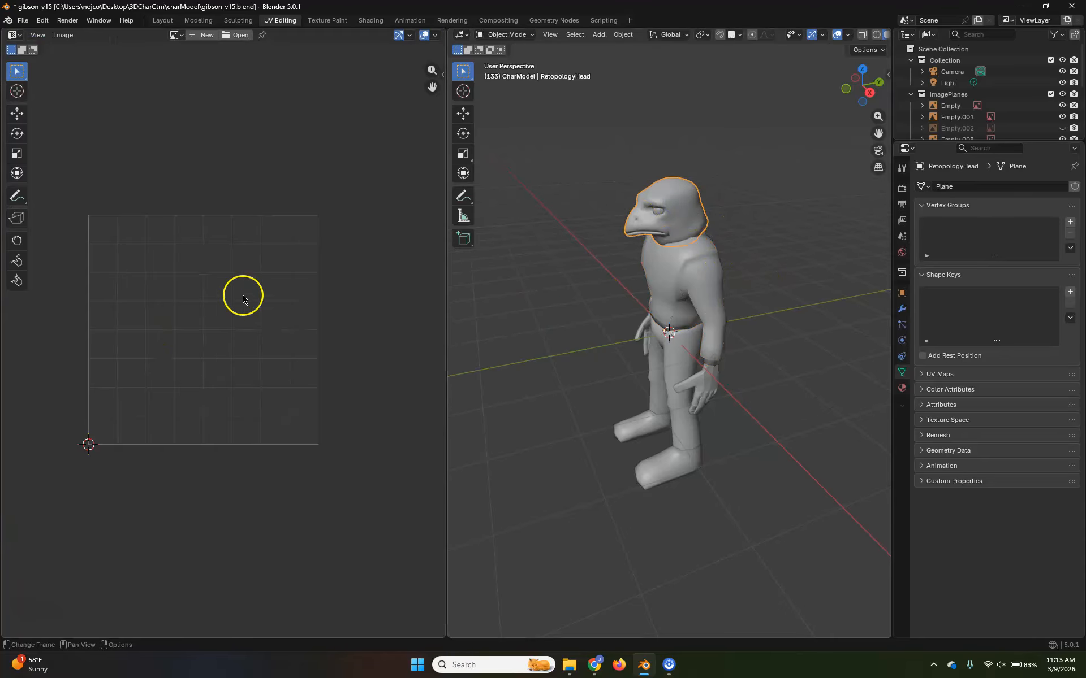
pyautogui.scroll(3, 677, 225)
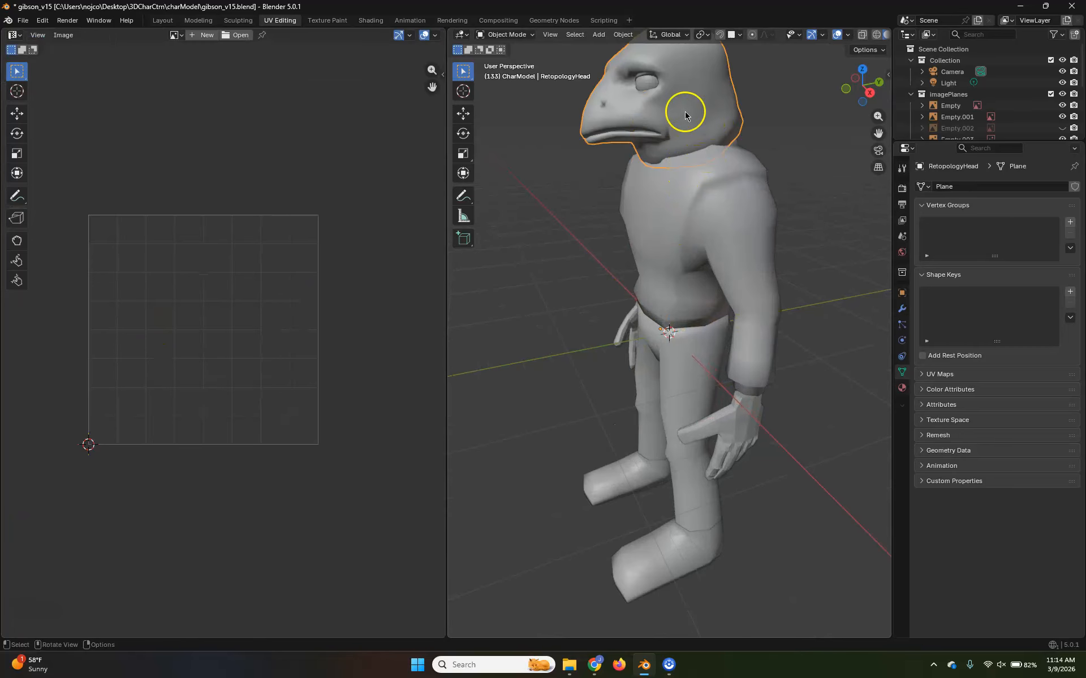
pyautogui.press('Tab')
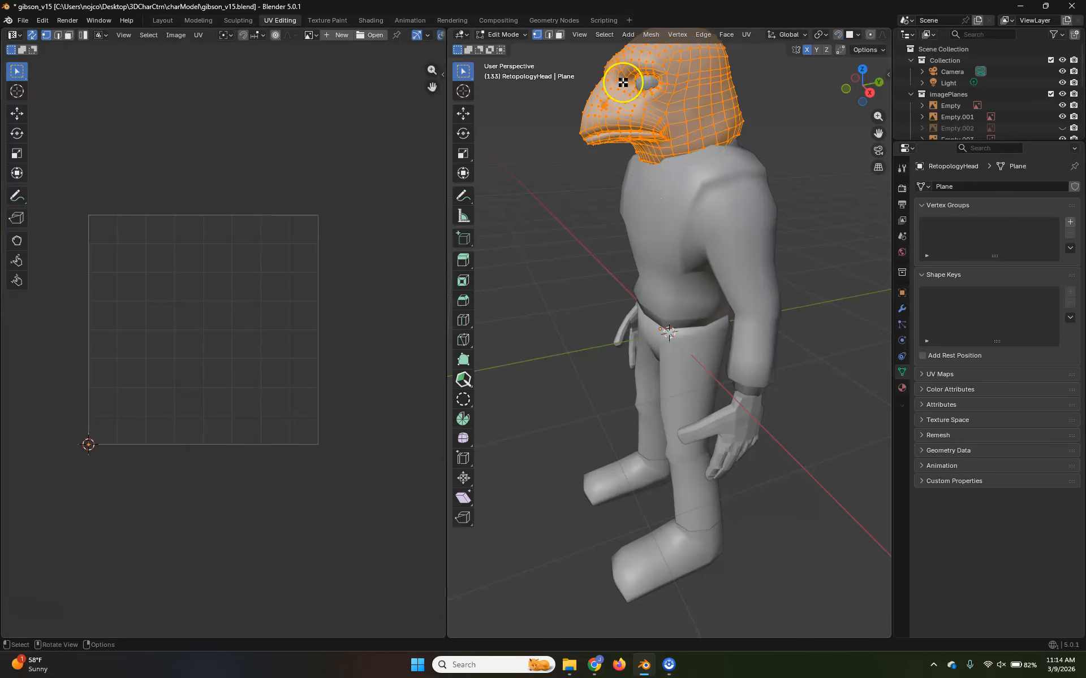
pyautogui.scroll(-2, 660, 105)
pyautogui.moveTo(364, 146); pyautogui.dragTo(173, 407)
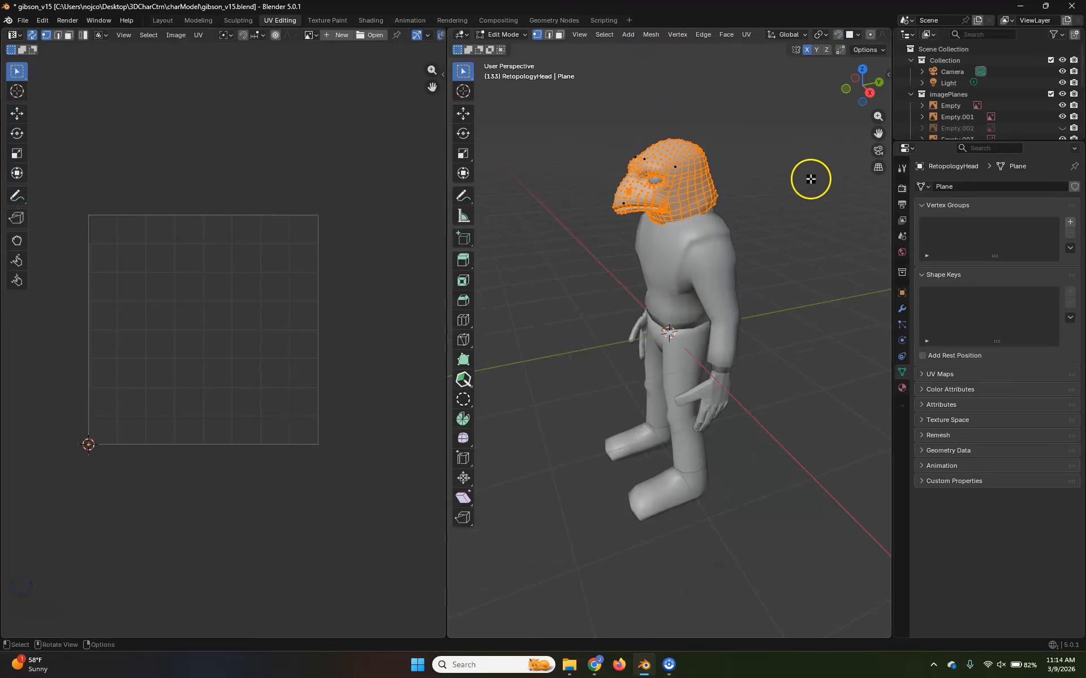
pyautogui.scroll(2, 729, 203)
pyautogui.press('Tab')
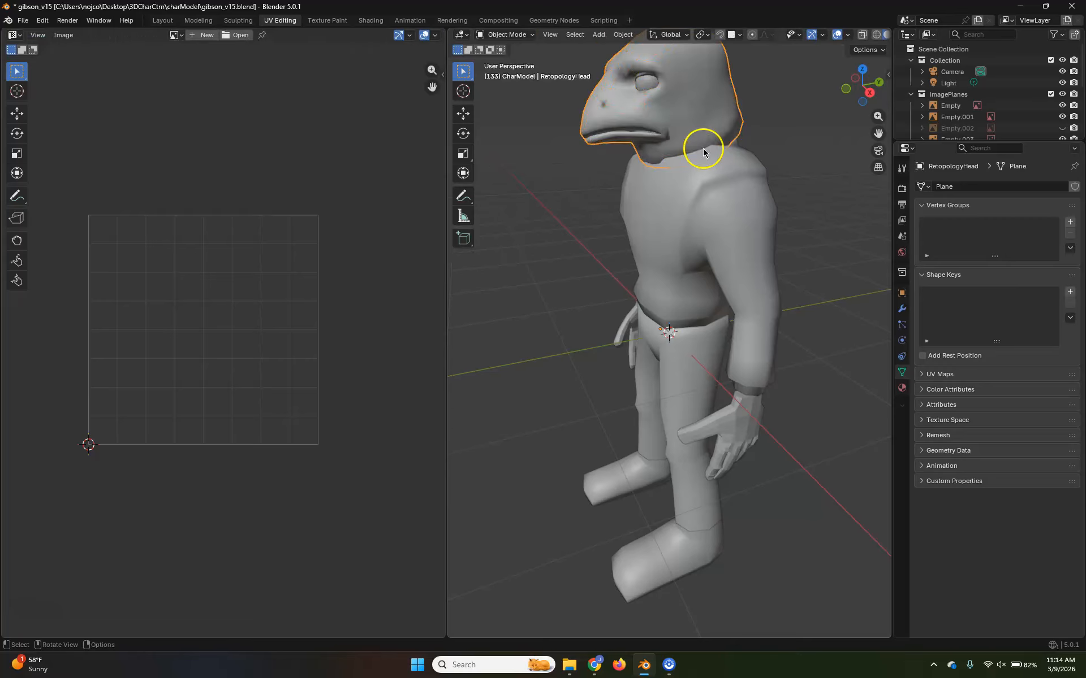
# Select the hands and examine their UV layout alongside the model
pyautogui.scroll(2, 684, 147)
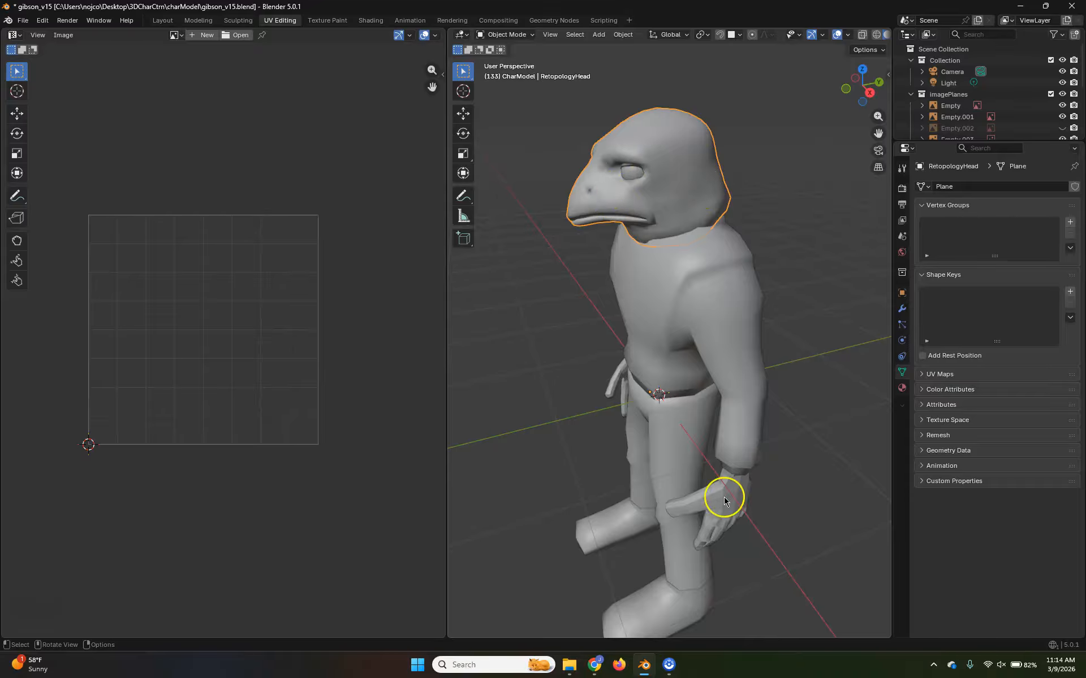
pyautogui.keyDown('shift'); pyautogui.moveTo(727, 497); pyautogui.dragTo(722, 475, button='middle'); pyautogui.keyUp('shift')
pyautogui.click(712, 451)
pyautogui.keyDown('shift'); pyautogui.moveTo(665, 517); pyautogui.dragTo(713, 412, button='middle'); pyautogui.keyUp('shift')
pyautogui.scroll(5, 745, 306)
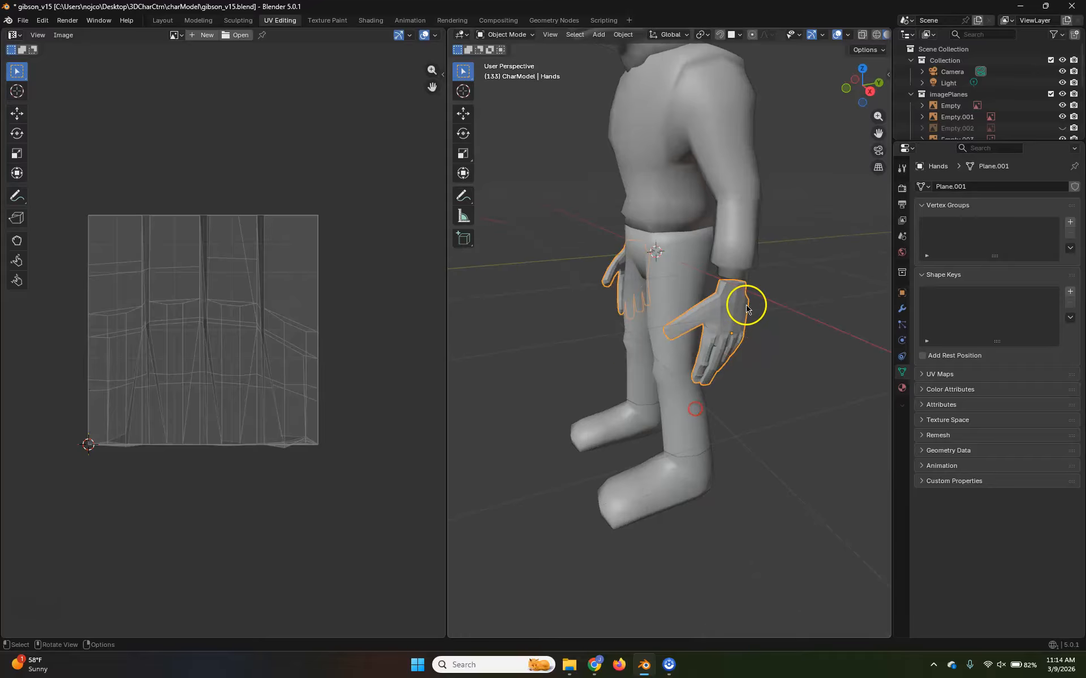
pyautogui.moveTo(726, 368); pyautogui.dragTo(789, 351, button='middle')
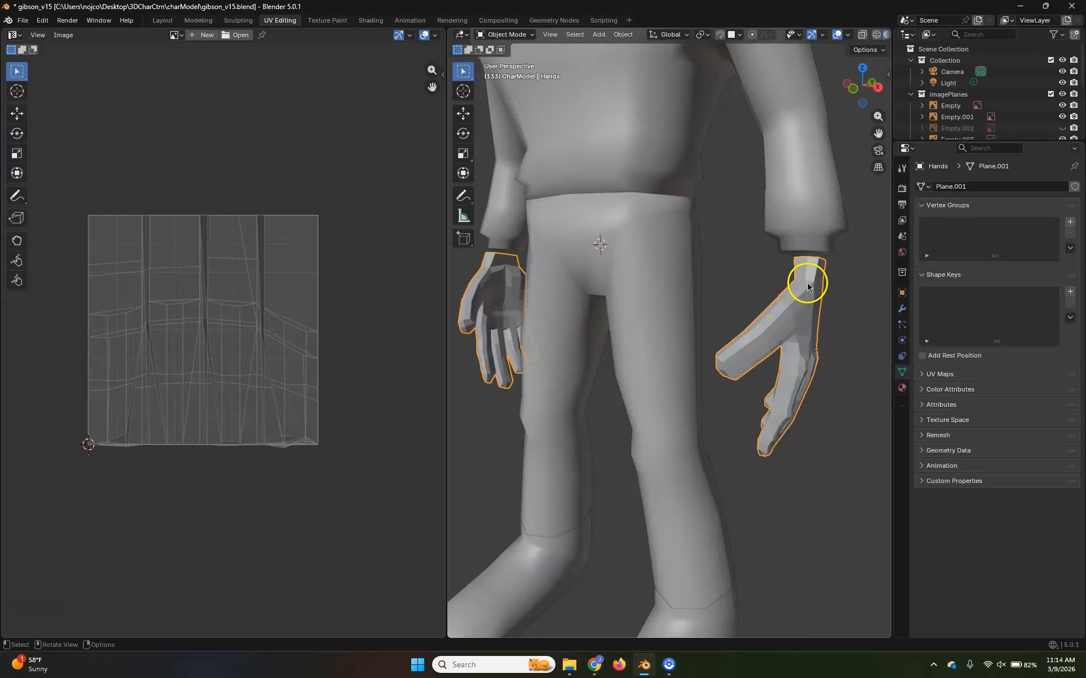
# Reselect the torso to examine its UV layout against the body
pyautogui.click(645, 406)
pyautogui.keyDown('shift'); pyautogui.moveTo(746, 448); pyautogui.dragTo(611, 337, button='middle'); pyautogui.keyUp('shift')
pyautogui.click(603, 436)
pyautogui.click(616, 91)
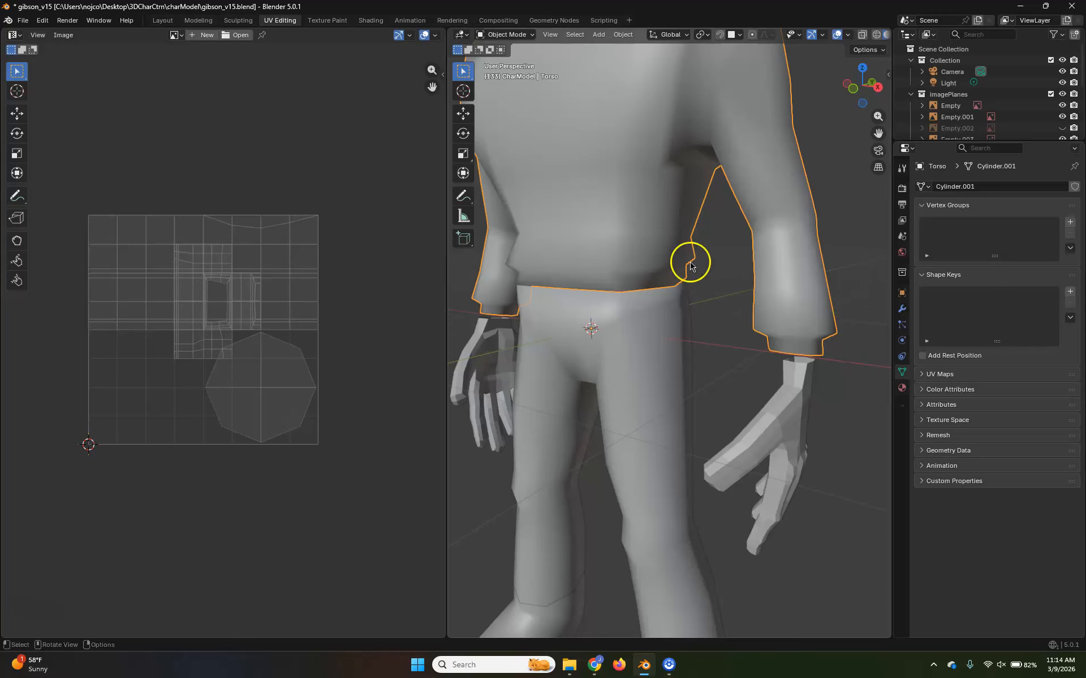
# Look over the whole character and select the pants to display their UV layout
pyautogui.scroll(-3, 691, 266)
pyautogui.keyDown('shift'); pyautogui.moveTo(664, 279); pyautogui.dragTo(688, 344, button='middle'); pyautogui.keyUp('shift')
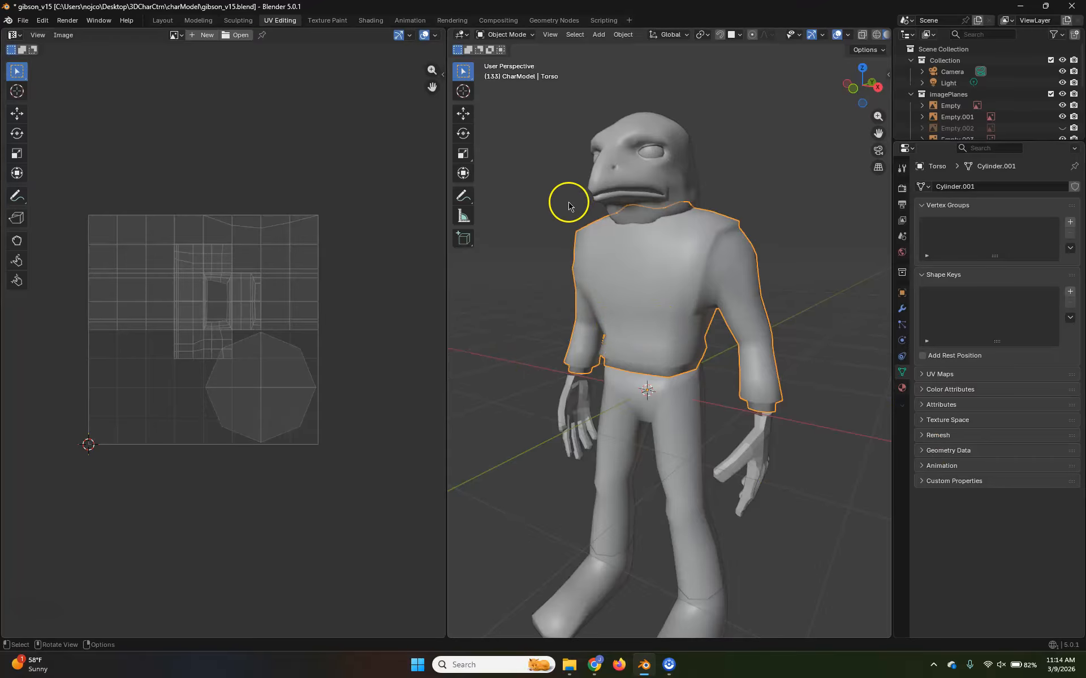
pyautogui.keyDown('shift'); pyautogui.moveTo(687, 459); pyautogui.dragTo(694, 361, button='middle'); pyautogui.keyUp('shift')
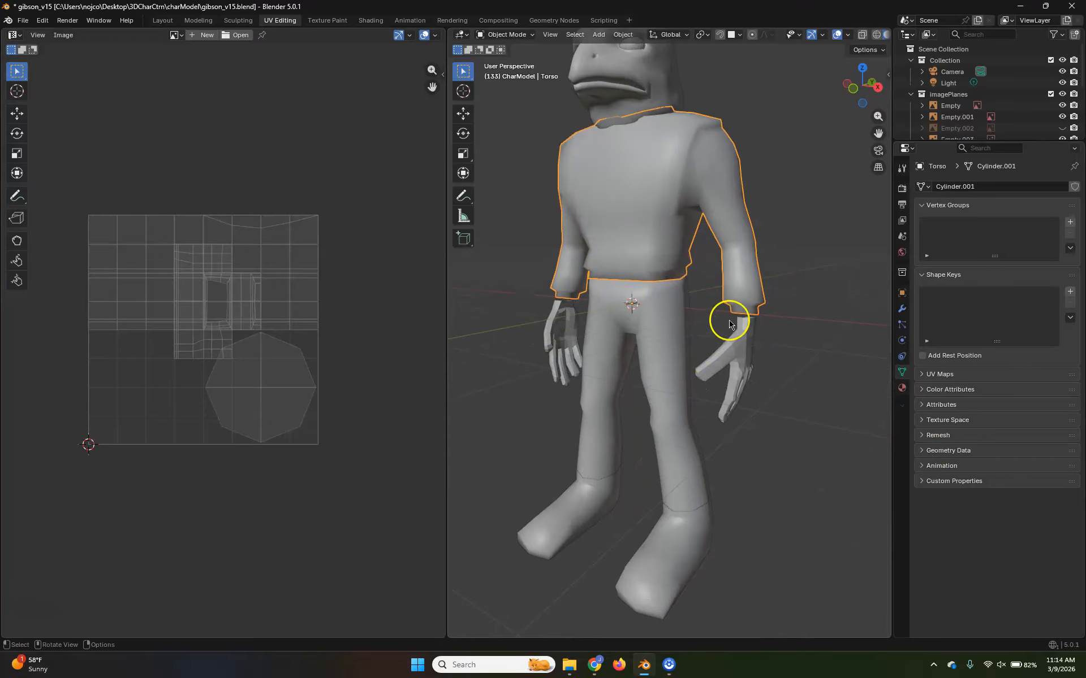
pyautogui.keyDown('shift'); pyautogui.moveTo(706, 442); pyautogui.dragTo(714, 343, button='middle'); pyautogui.keyUp('shift')
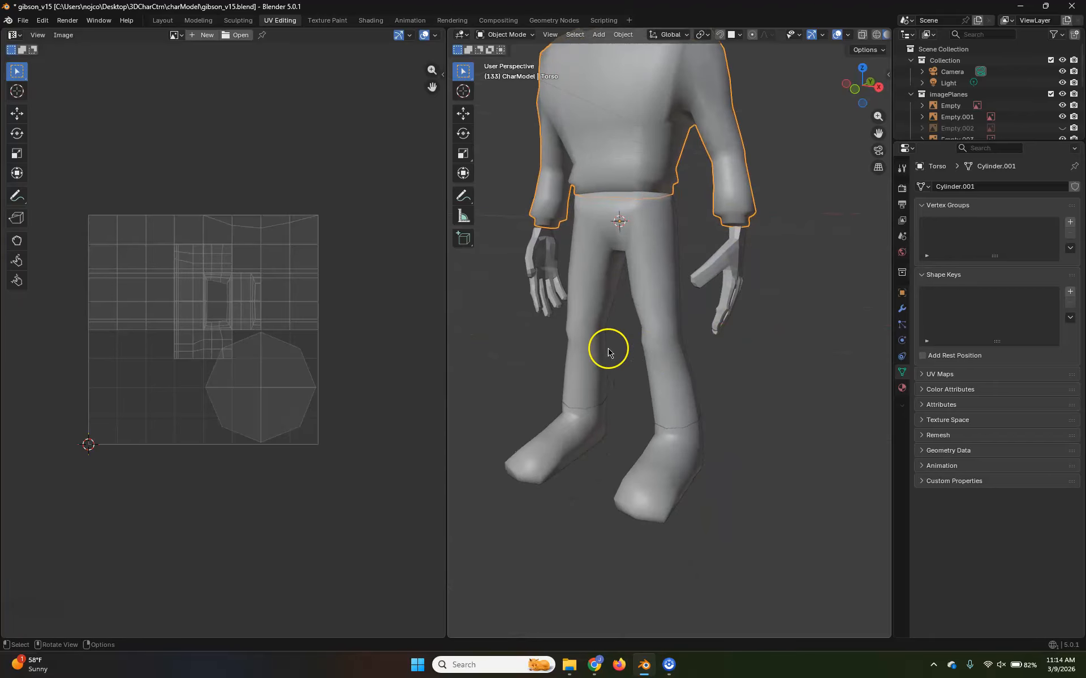
pyautogui.scroll(5, 659, 359)
pyautogui.click(775, 234)
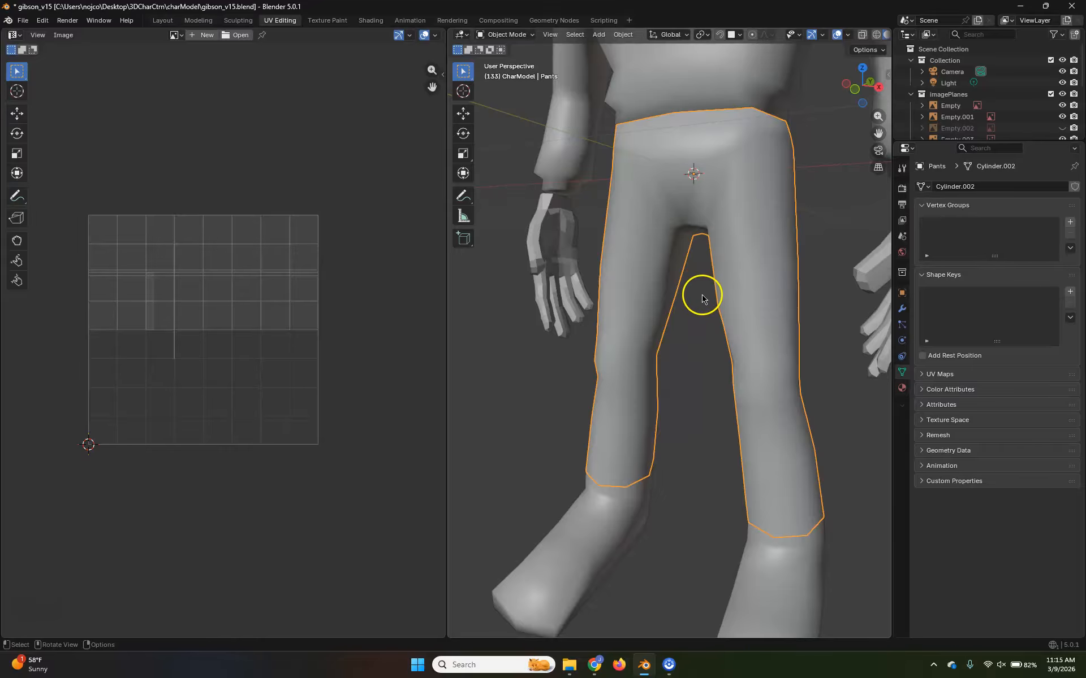
# Examine the pants from the front, back and sides to judge where UV seams could go
pyautogui.scroll(-6, 711, 332)
pyautogui.moveTo(678, 273); pyautogui.dragTo(653, 306, button='middle')
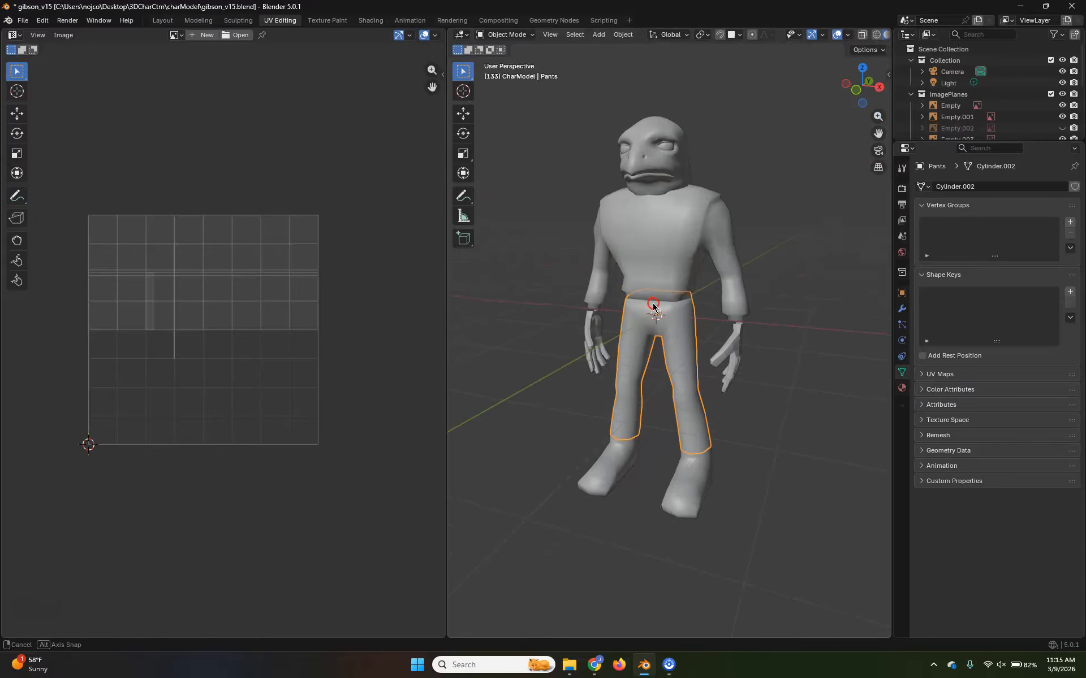
pyautogui.scroll(3, 672, 311)
pyautogui.moveTo(712, 368); pyautogui.dragTo(493, 345, button='middle')
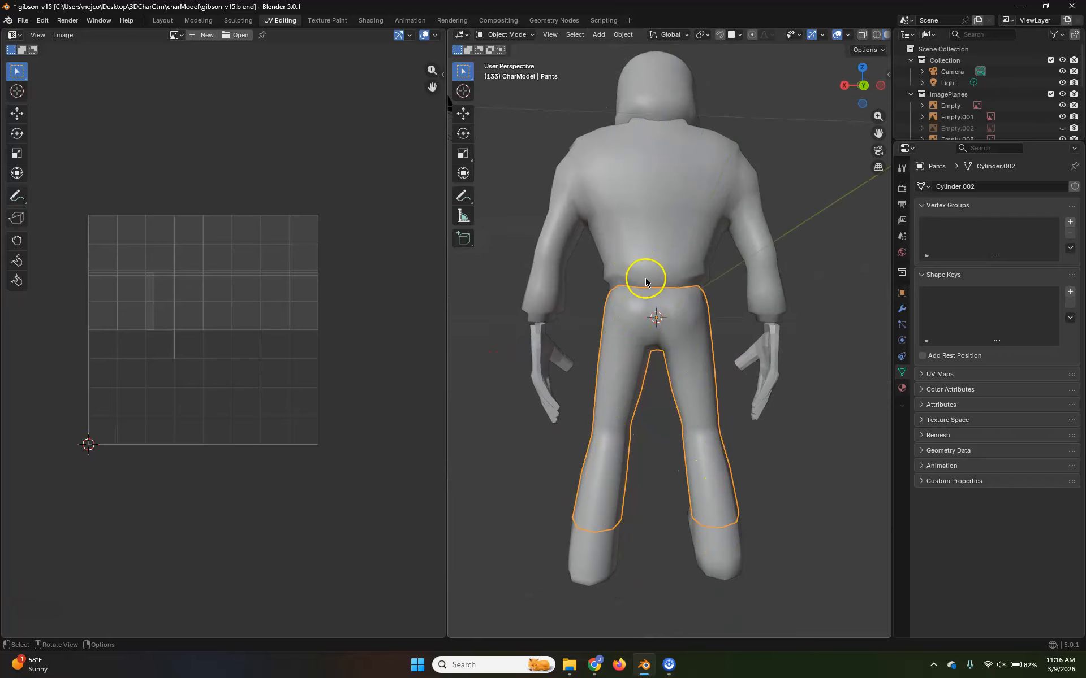
pyautogui.moveTo(583, 379); pyautogui.dragTo(712, 351, button='middle')
pyautogui.scroll(-3, 710, 346)
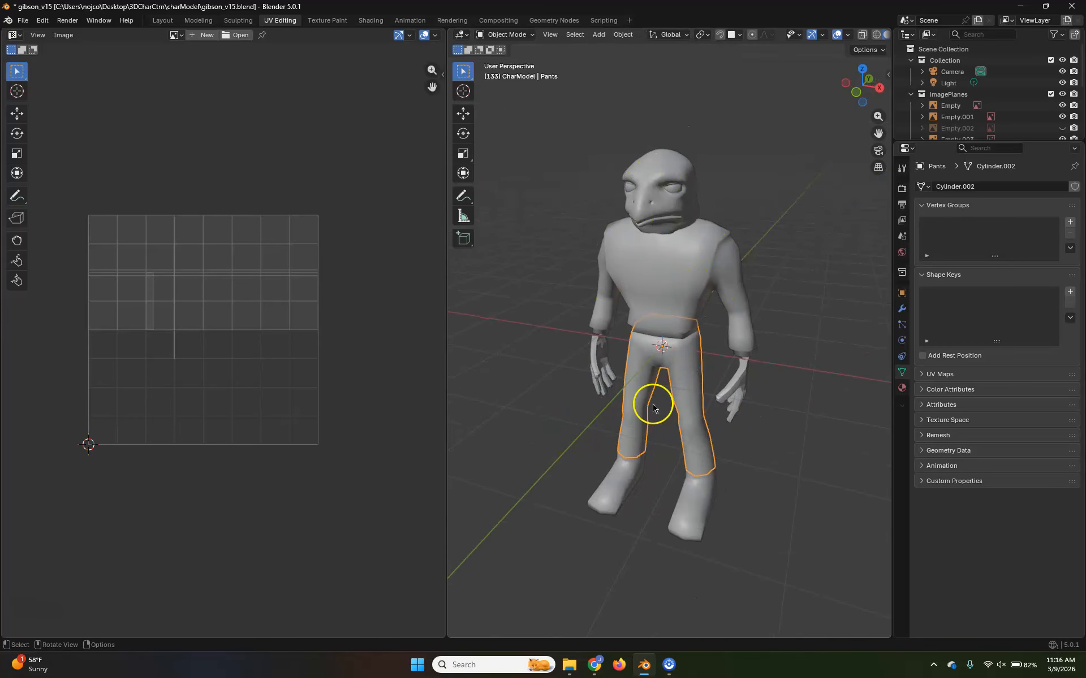
pyautogui.moveTo(765, 388); pyautogui.dragTo(860, 369, button='middle')
pyautogui.moveTo(684, 463); pyautogui.dragTo(664, 524, button='middle')
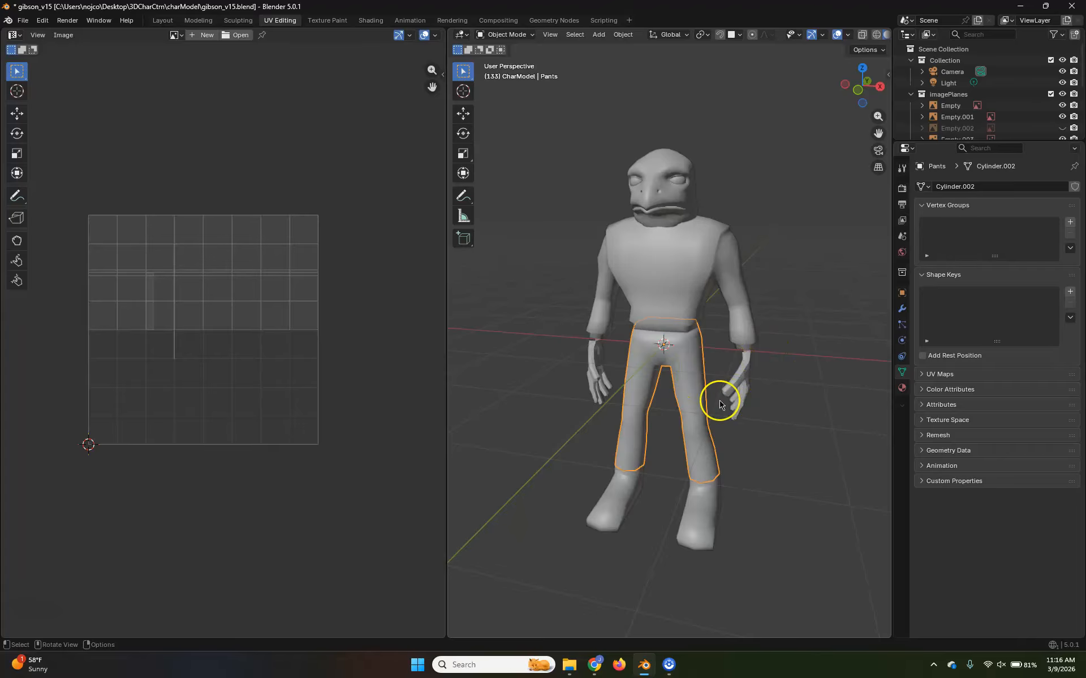
pyautogui.scroll(4, 719, 404)
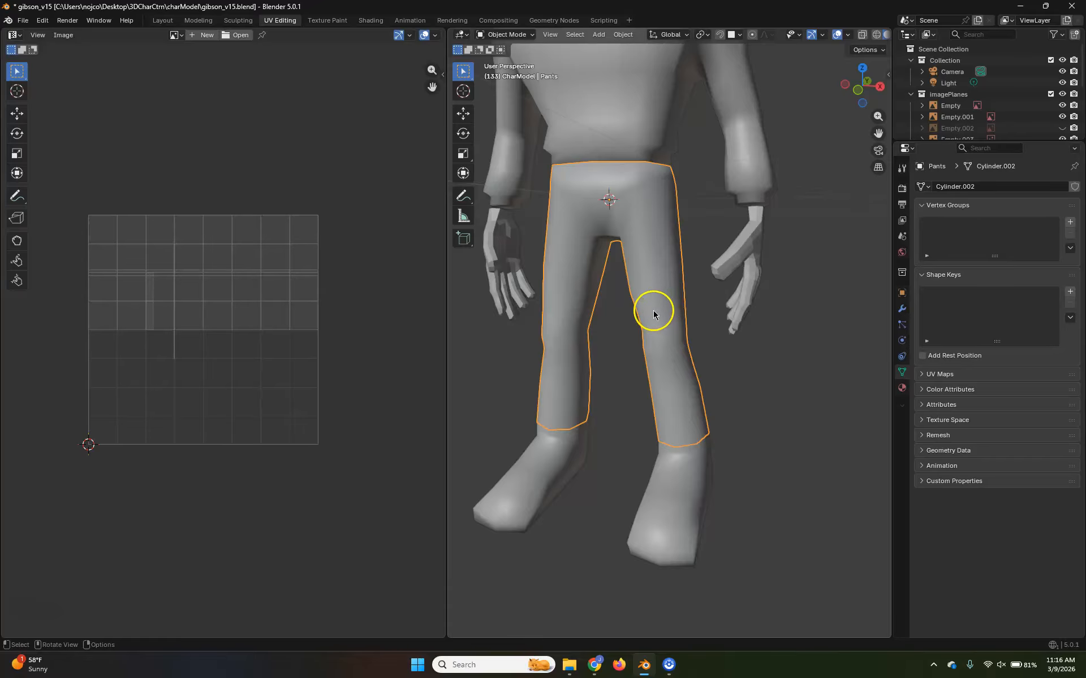
pyautogui.scroll(4, 653, 314)
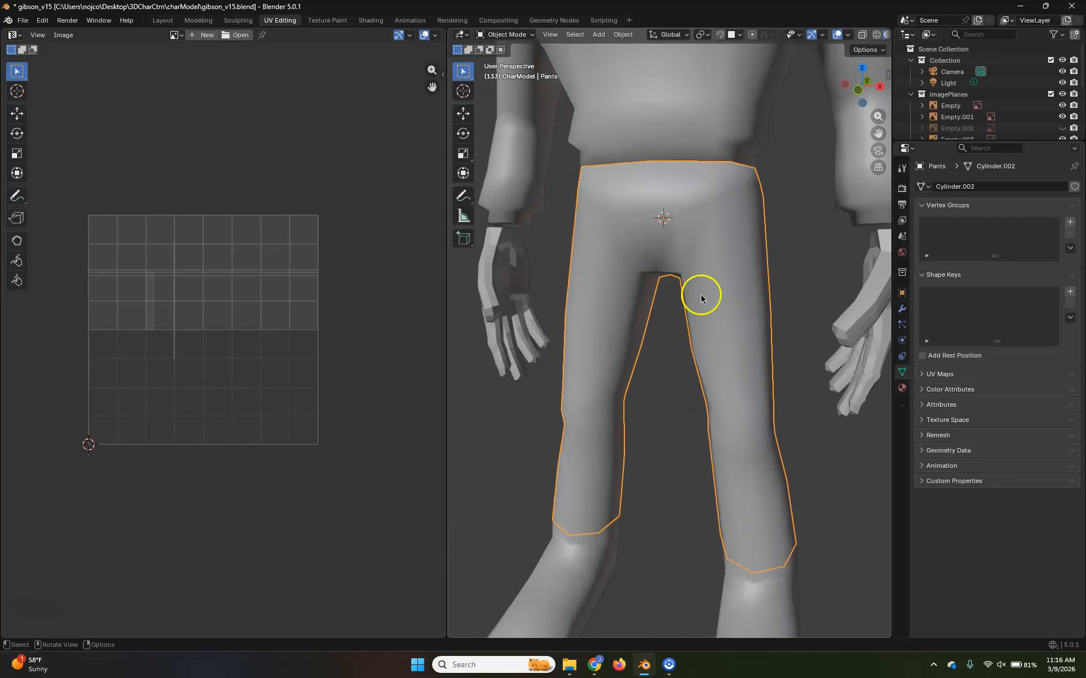
pyautogui.moveTo(714, 287)
pyautogui.mouseDown(button='middle')
pyautogui.moveTo(698, 286)
pyautogui.moveTo(715, 286)
pyautogui.mouseUp(button='middle')
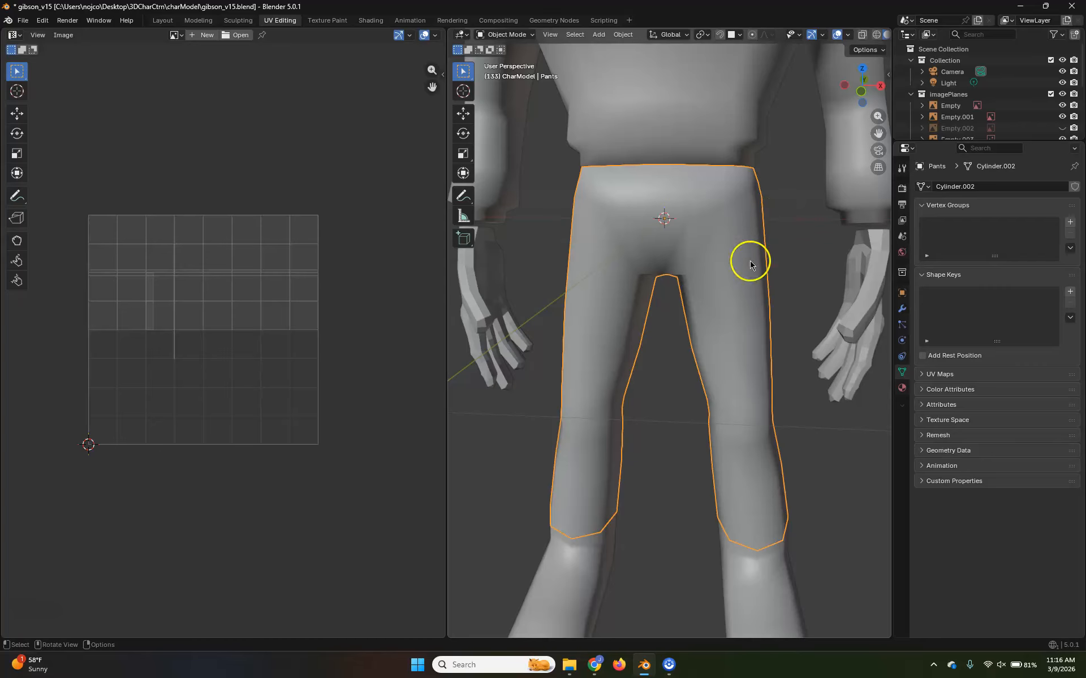
pyautogui.moveTo(594, 310); pyautogui.dragTo(536, 334, button='middle')
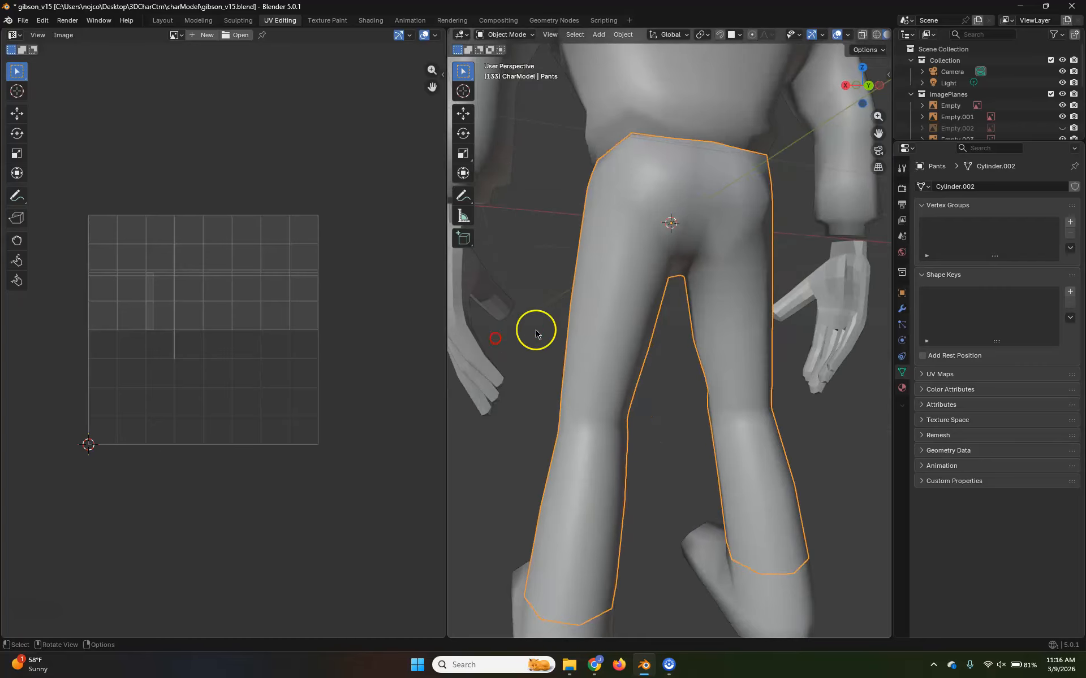
pyautogui.moveTo(742, 345); pyautogui.dragTo(678, 358, button='middle')
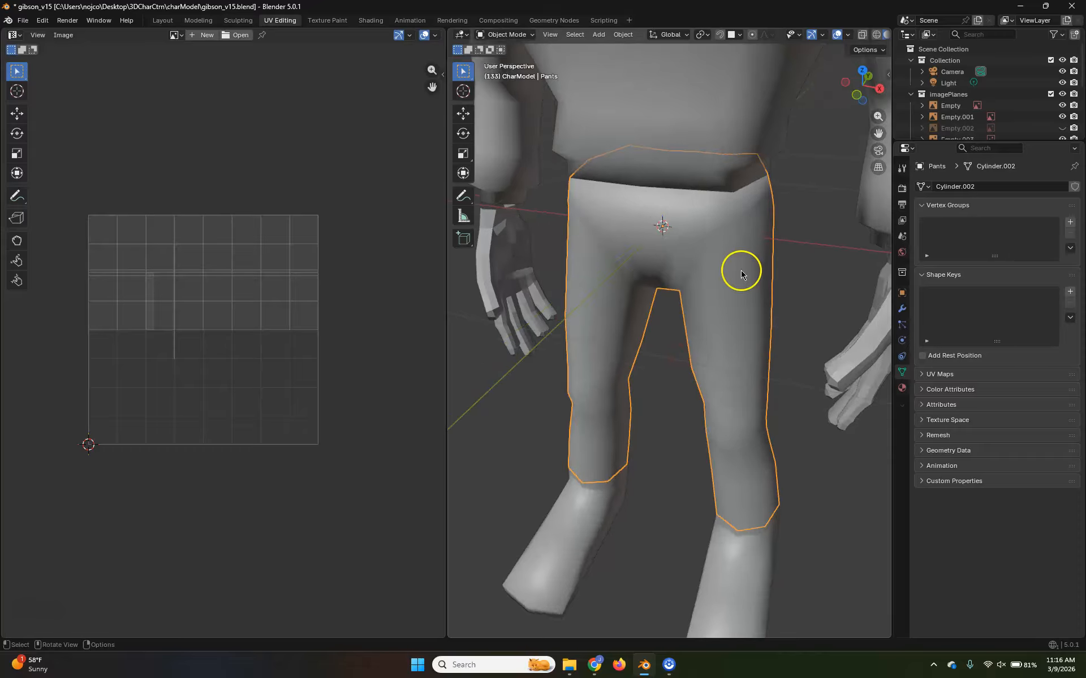
pyautogui.moveTo(801, 544); pyautogui.dragTo(696, 547, button='middle')
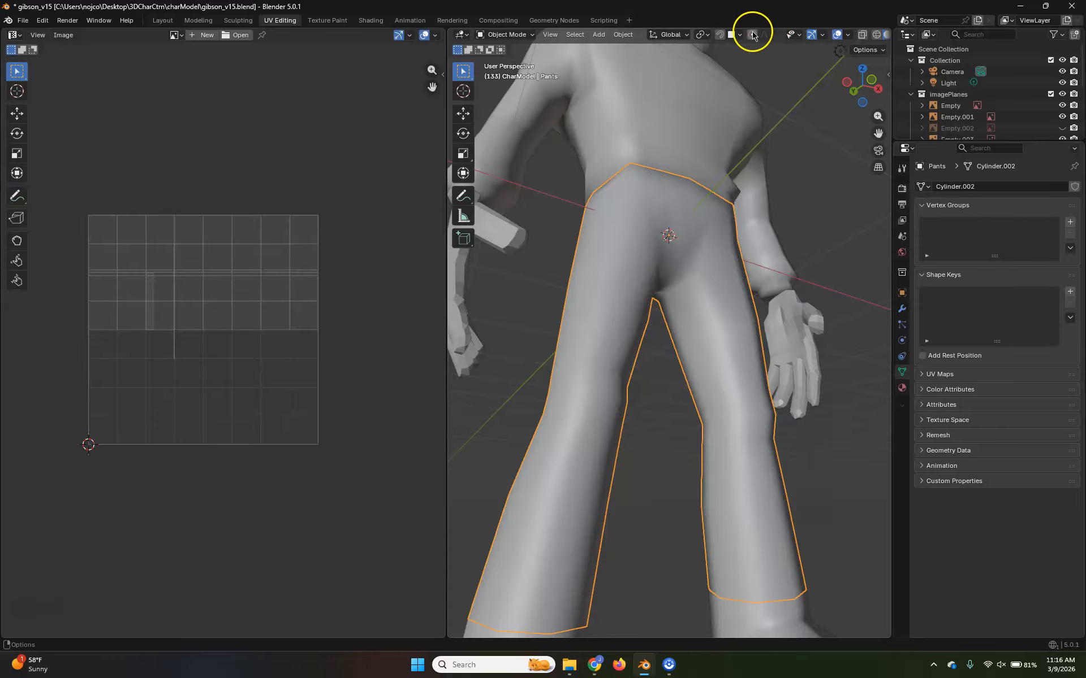
# Turn on the viewport wireframe overlay and examine the pants' edge flow from the front, side and back
pyautogui.click(849, 35)
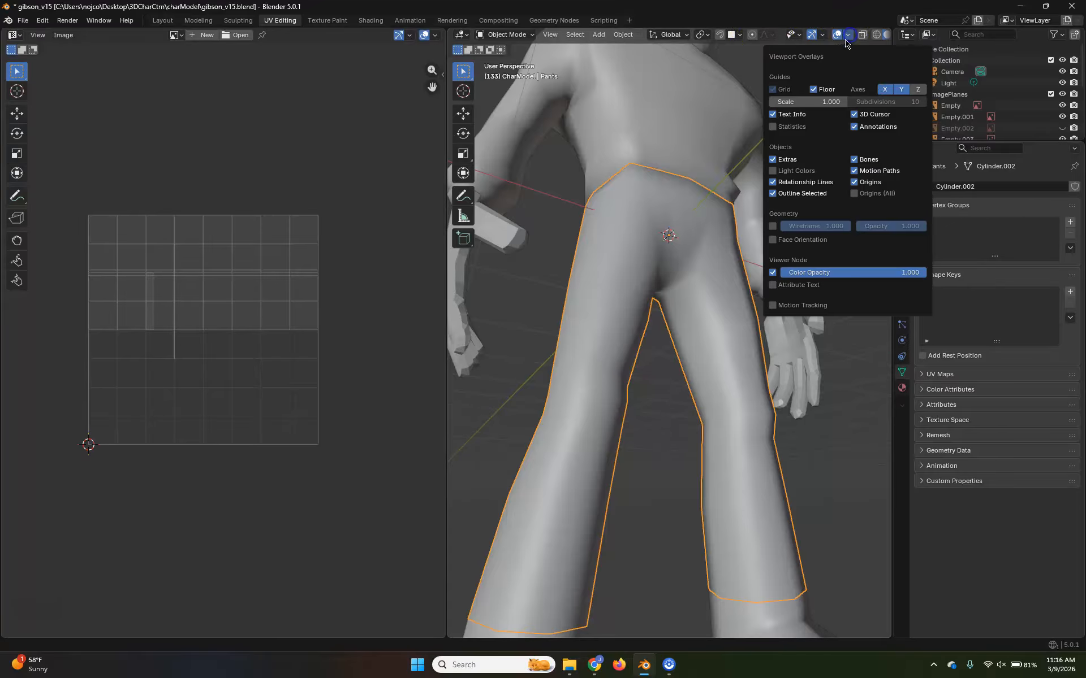
pyautogui.click(772, 226)
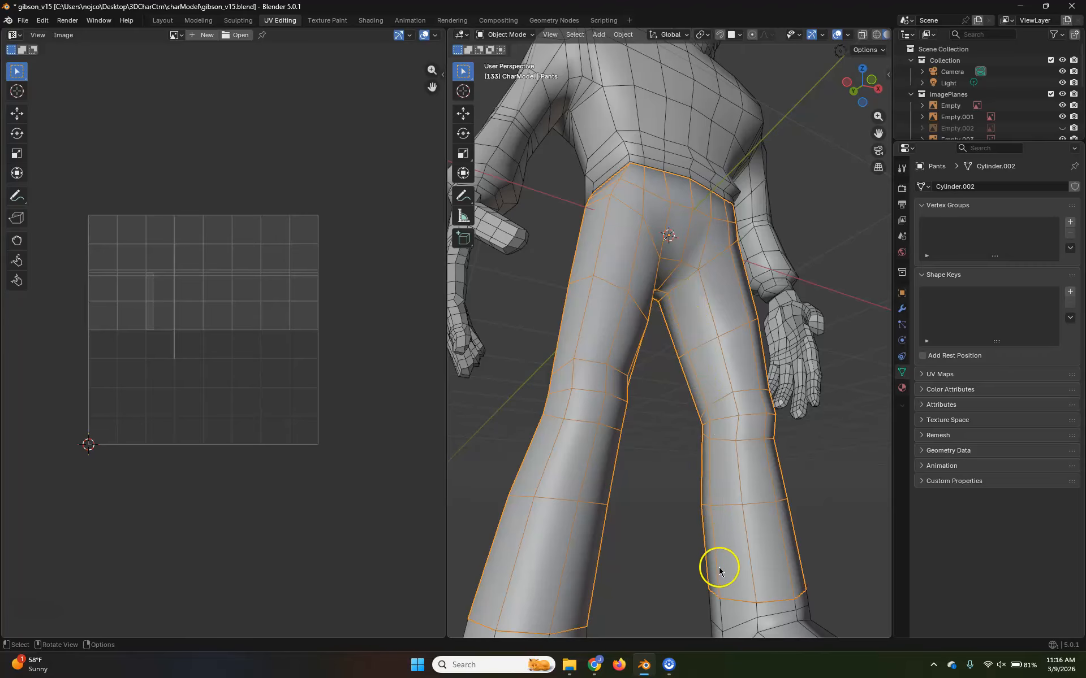
pyautogui.moveTo(671, 310); pyautogui.dragTo(746, 649, button='middle')
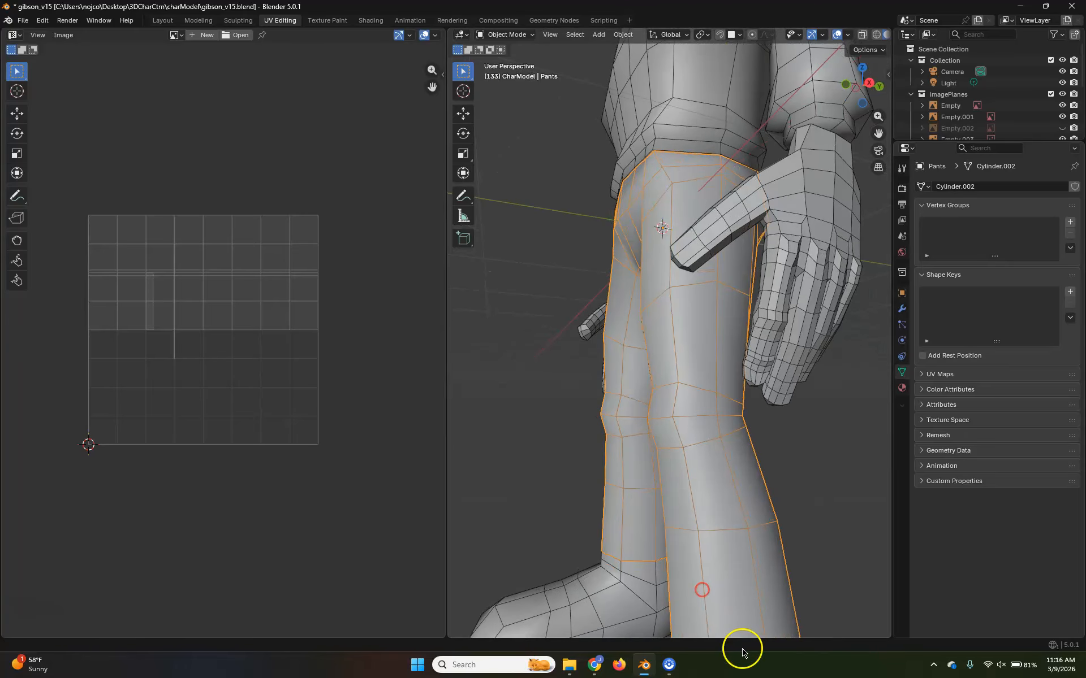
pyautogui.moveTo(754, 485); pyautogui.dragTo(737, 371, button='middle')
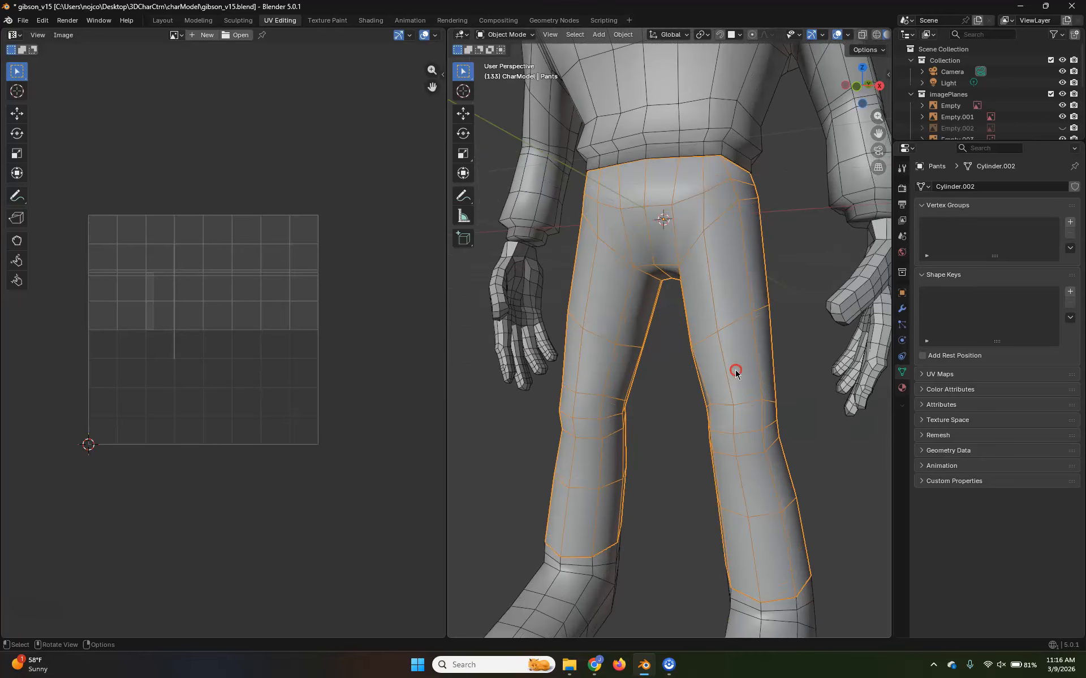
pyautogui.moveTo(663, 269); pyautogui.dragTo(711, 283, button='middle')
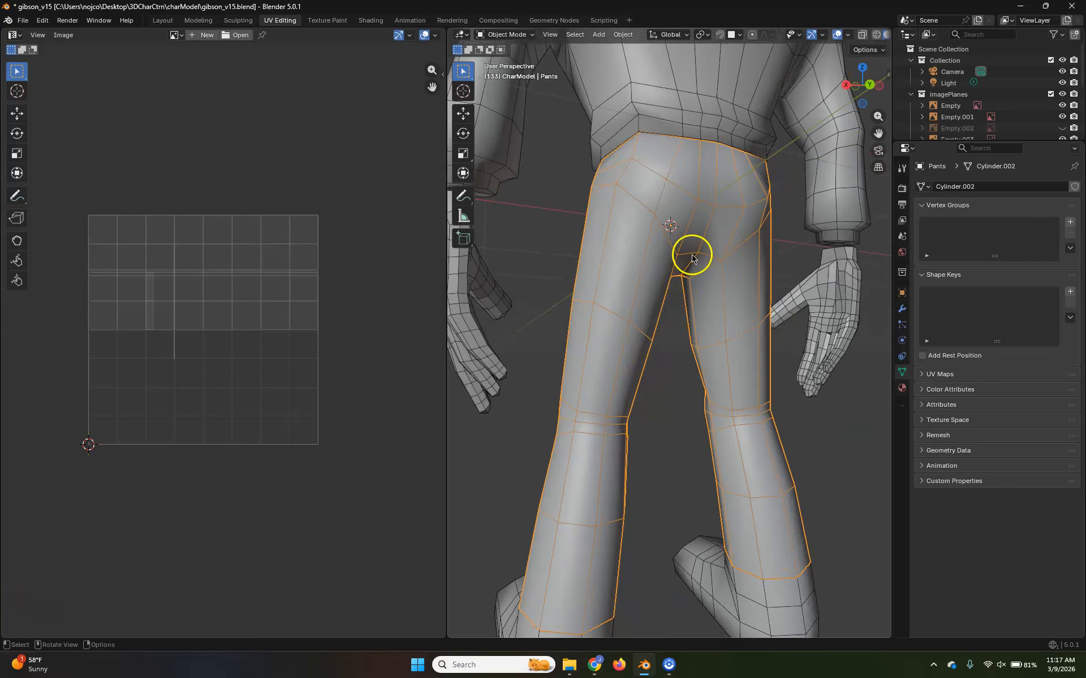
pyautogui.moveTo(458, 350); pyautogui.dragTo(641, 371, button='middle')
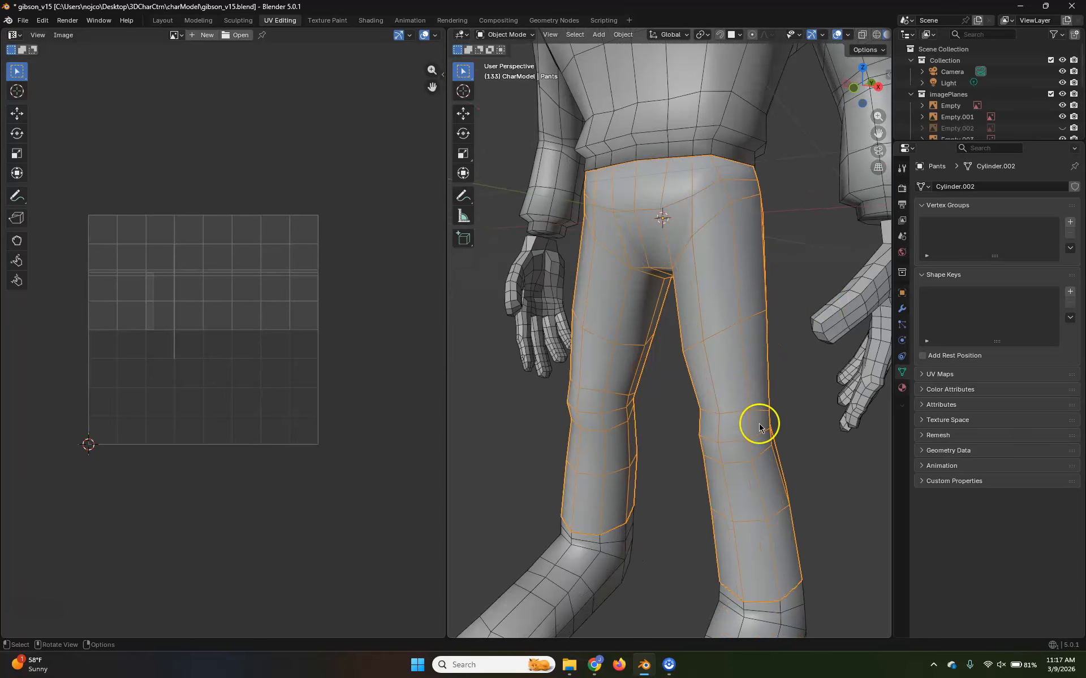
pyautogui.moveTo(760, 428); pyautogui.dragTo(842, 432, button='middle')
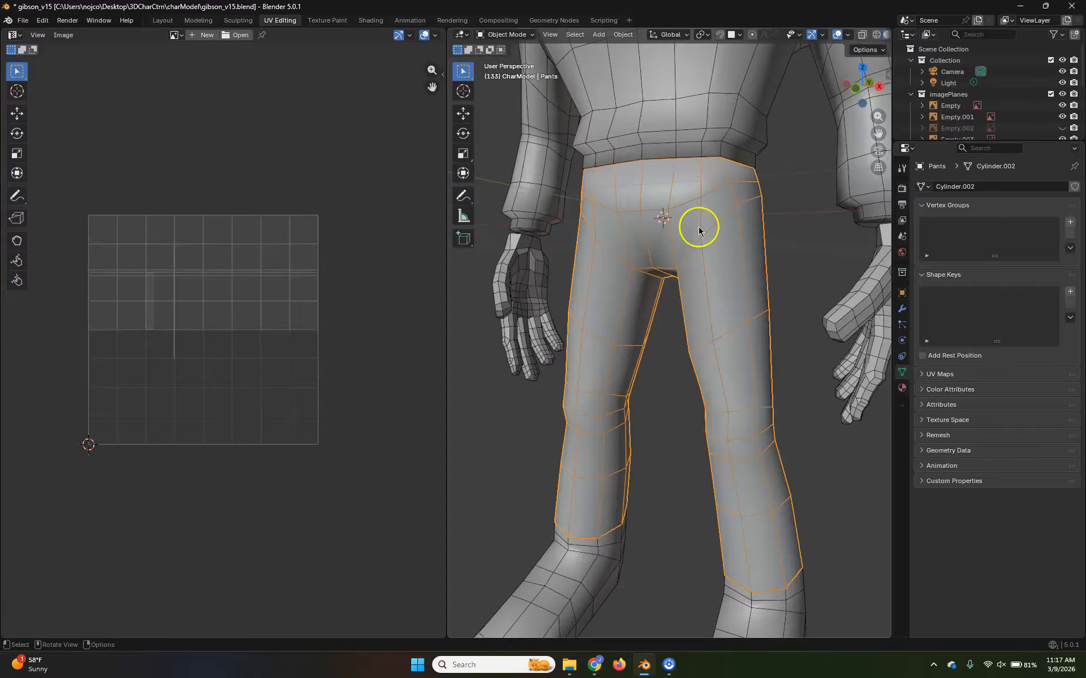
pyautogui.scroll(2, 692, 263)
pyautogui.keyDown('shift'); pyautogui.moveTo(787, 325); pyautogui.dragTo(786, 313, button='middle'); pyautogui.keyUp('shift')
pyautogui.scroll(-2, 768, 254)
pyautogui.keyDown('shift'); pyautogui.moveTo(736, 254); pyautogui.dragTo(742, 277, button='middle'); pyautogui.keyUp('shift')
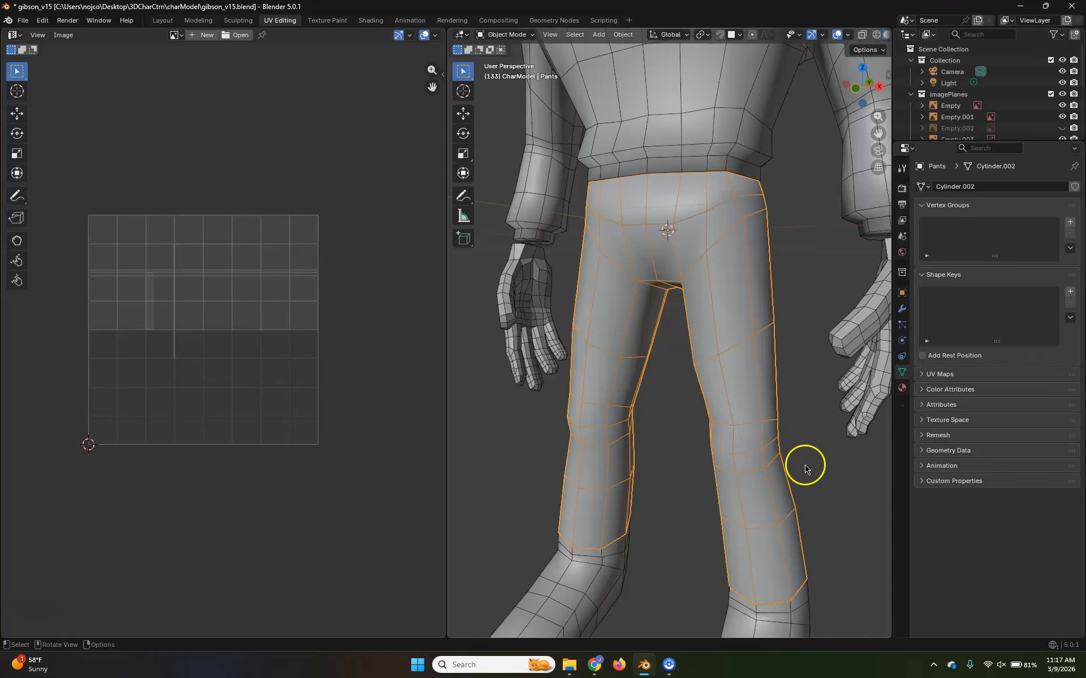
# Isolate the pants in local view and enter Edit Mode with edge selection
pyautogui.press('/')
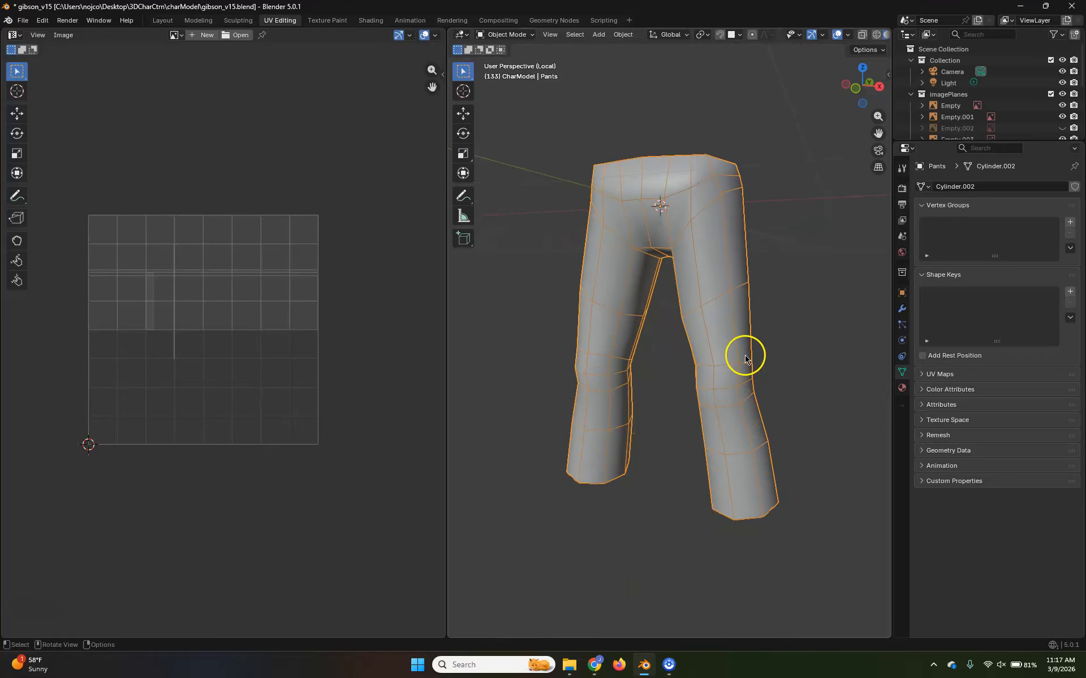
pyautogui.moveTo(705, 359); pyautogui.dragTo(715, 380, button='middle')
pyautogui.press('Tab')
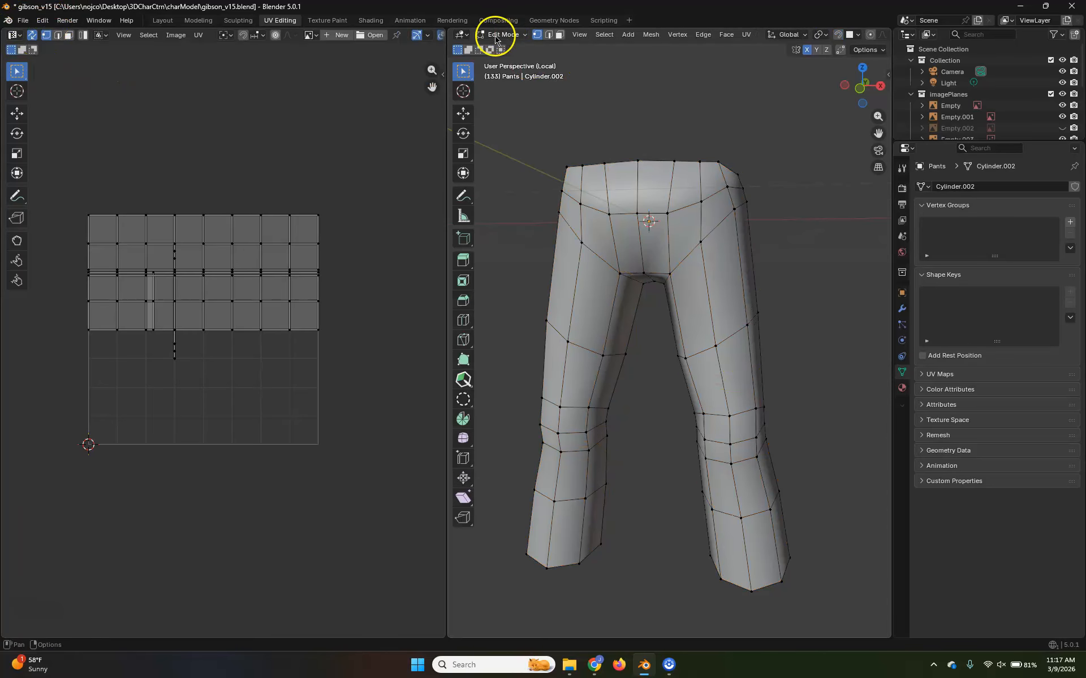
pyautogui.scroll(2, 722, 363)
pyautogui.moveTo(722, 363); pyautogui.dragTo(766, 364, button='middle')
pyautogui.press('2')
# Select the edge loop running along both inner legs through the crotch and mark it as a seam
pyautogui.keyDown('shift'); pyautogui.moveTo(729, 448); pyautogui.dragTo(824, 389, button='middle'); pyautogui.keyUp('shift')
pyautogui.keyDown('alt'); pyautogui.click(728, 425); pyautogui.keyUp('alt')
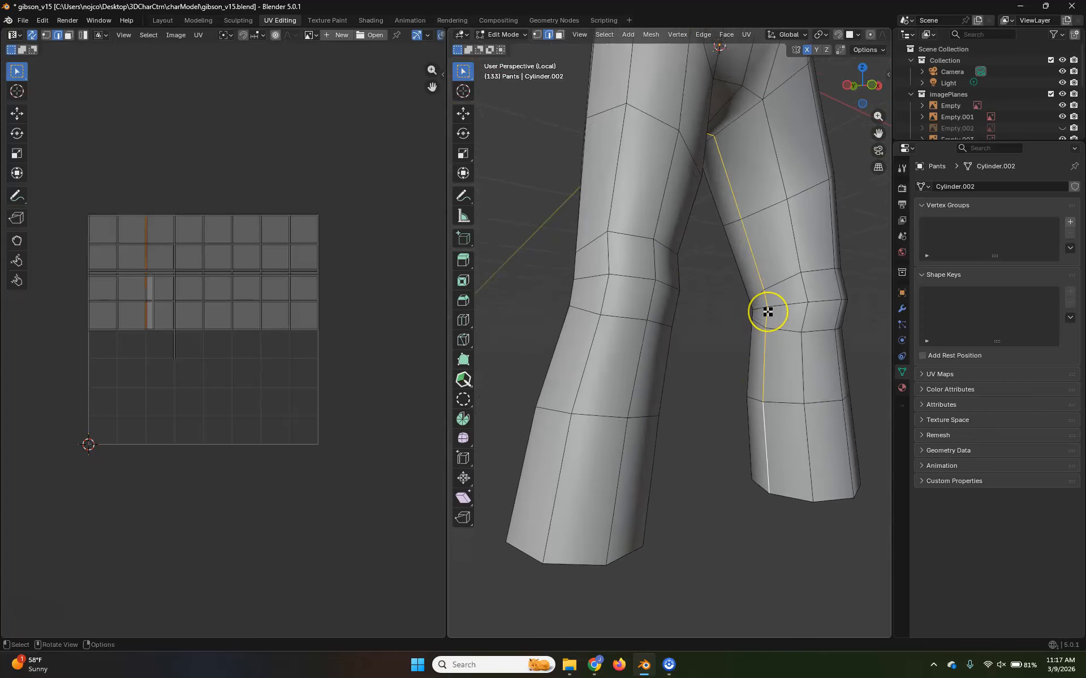
pyautogui.press('u')
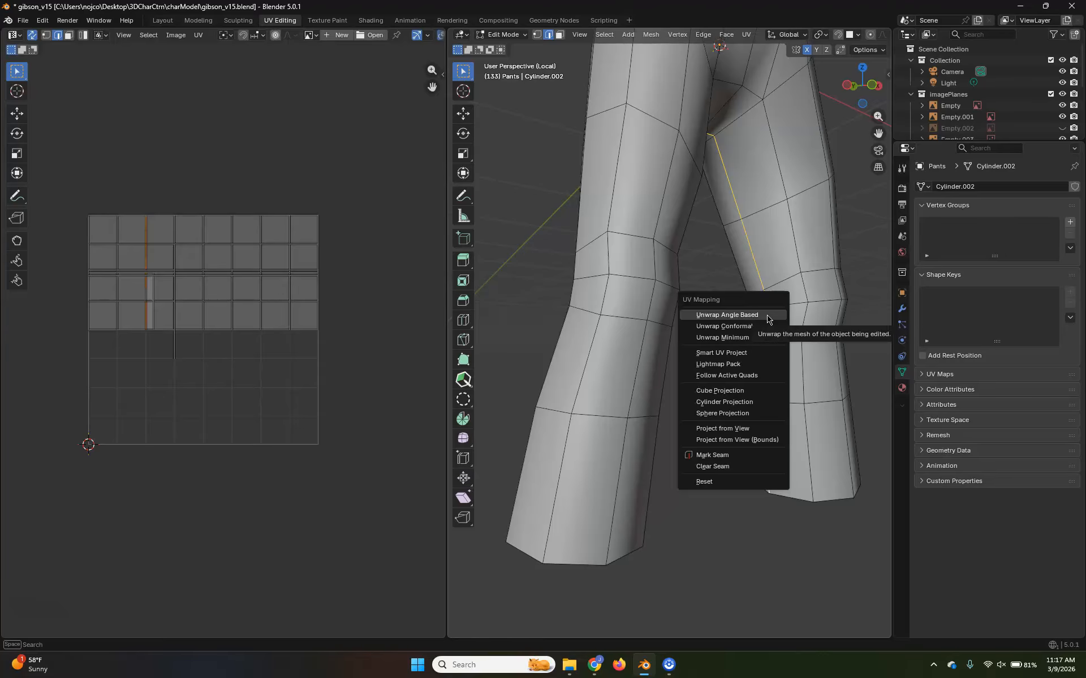
pyautogui.click(718, 457)
pyautogui.click(722, 560)
pyautogui.moveTo(815, 516); pyautogui.dragTo(776, 497, button='middle')
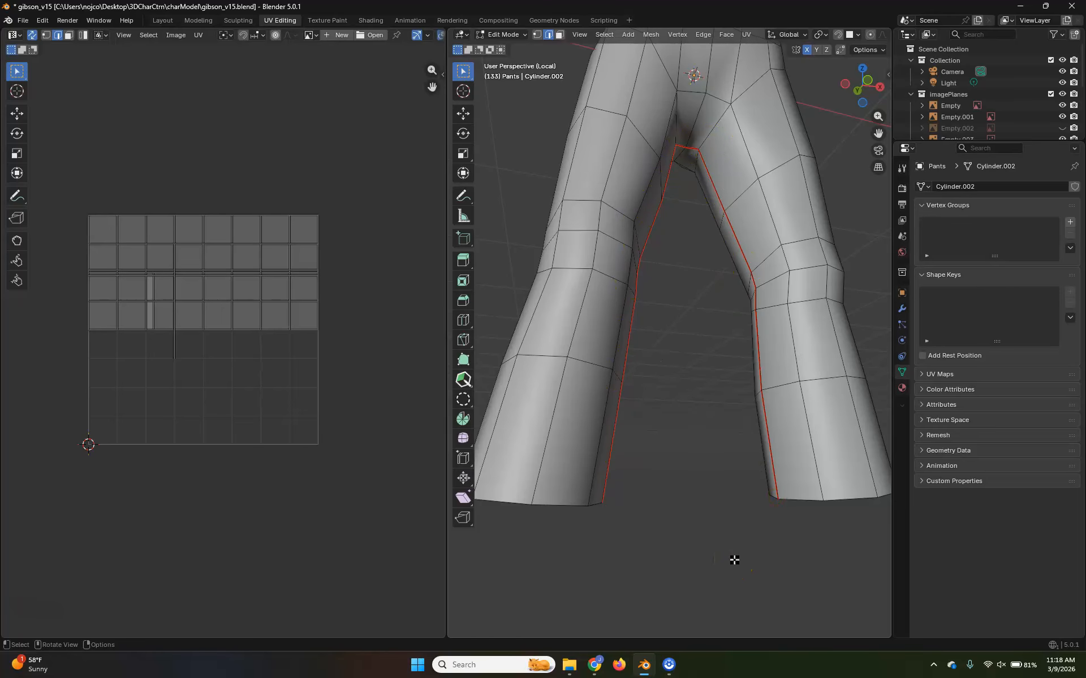
# Select the vertical edge loop along the outer side of the character's left leg and mark it as a seam
pyautogui.scroll(-2, 692, 444)
pyautogui.moveTo(705, 329); pyautogui.dragTo(659, 461, button='middle')
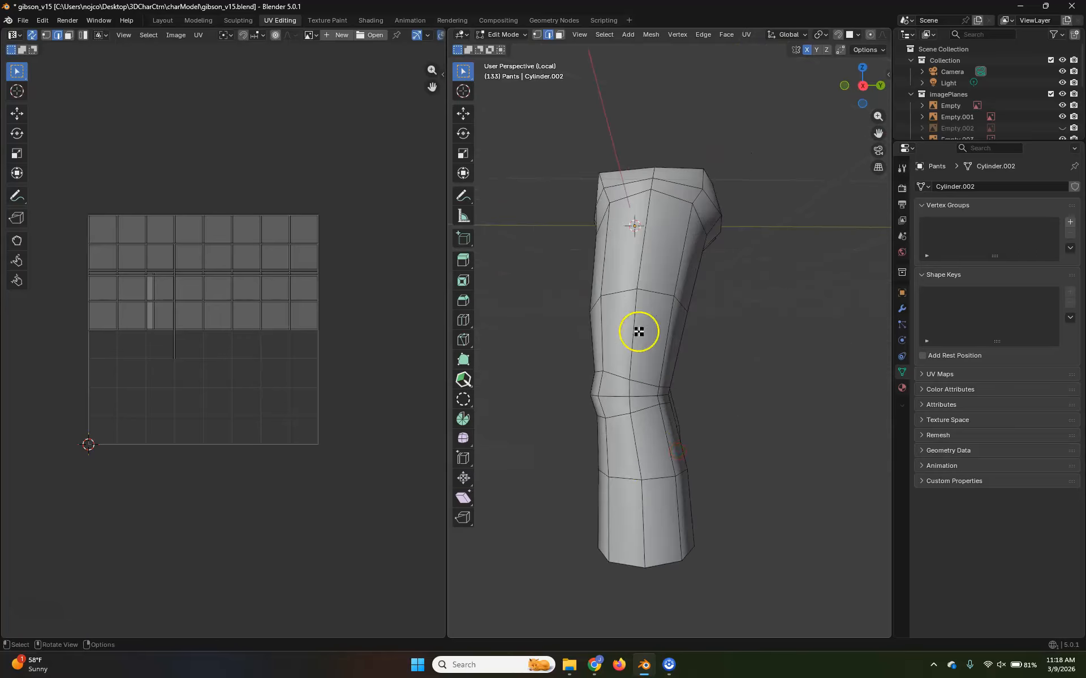
pyautogui.keyDown('alt'); pyautogui.click(639, 495); pyautogui.keyUp('alt')
pyautogui.moveTo(637, 497); pyautogui.dragTo(744, 467, button='middle')
pyautogui.rightClick(702, 498)
pyautogui.click(703, 499)
# Examine the seat, front and crotch of the pants to judge where a centre seam can run
pyautogui.scroll(2, 693, 285)
pyautogui.keyDown('shift'); pyautogui.moveTo(683, 277); pyautogui.dragTo(672, 401, button='middle'); pyautogui.keyUp('shift')
pyautogui.moveTo(672, 402); pyautogui.dragTo(804, 384, button='middle')
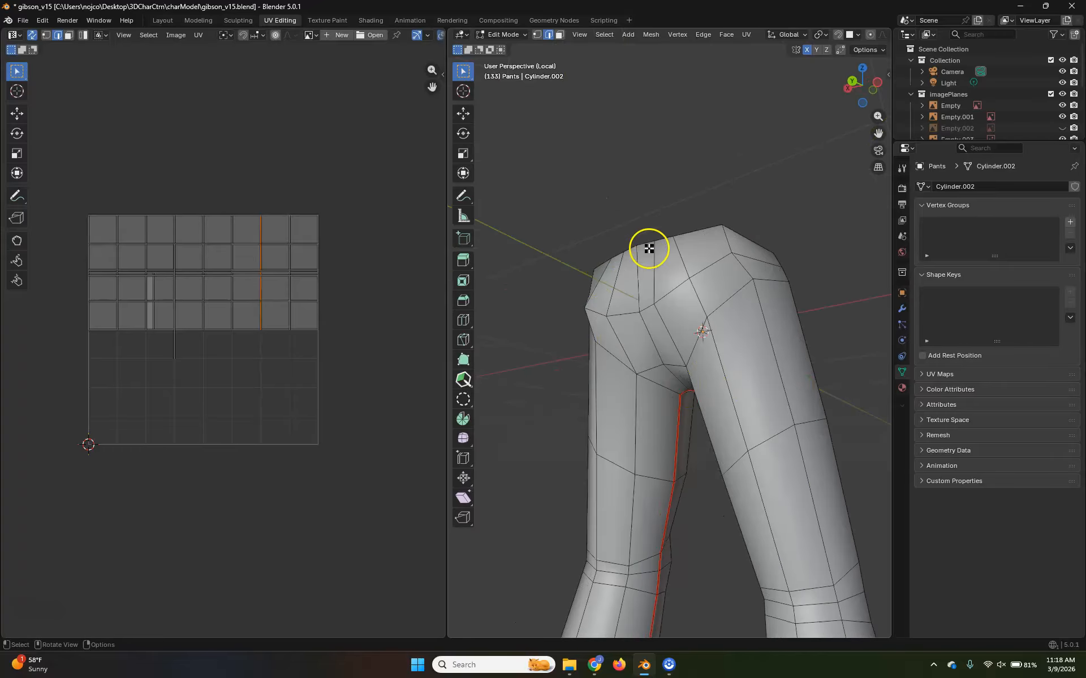
pyautogui.moveTo(682, 398); pyautogui.dragTo(562, 397, button='middle')
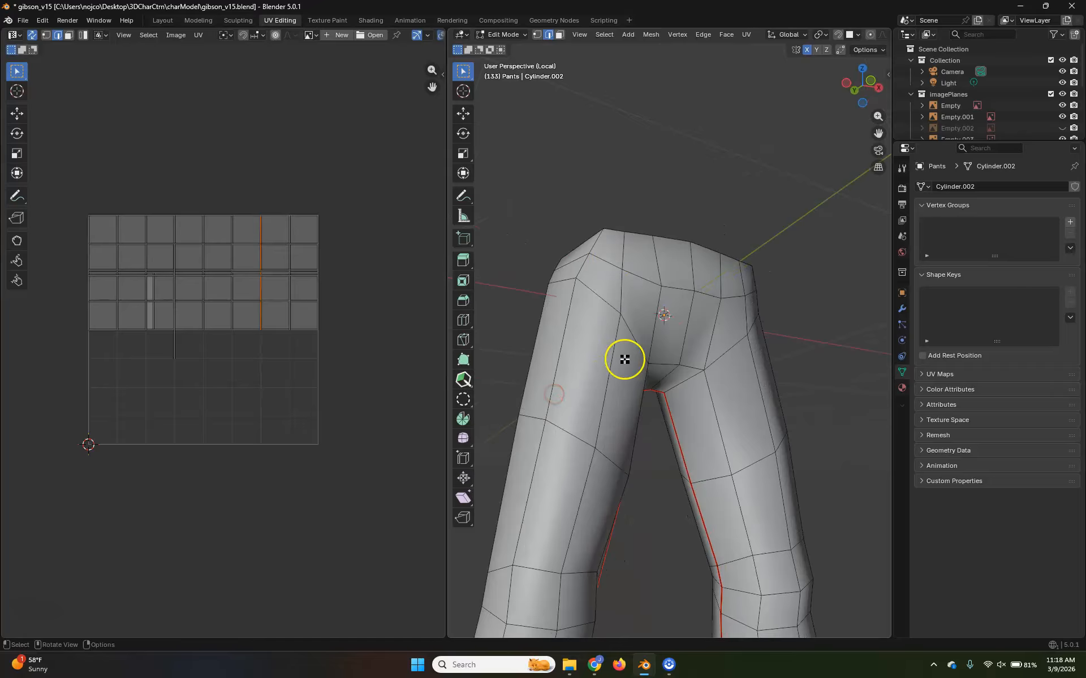
pyautogui.scroll(-3, 678, 452)
pyautogui.scroll(5, 683, 441)
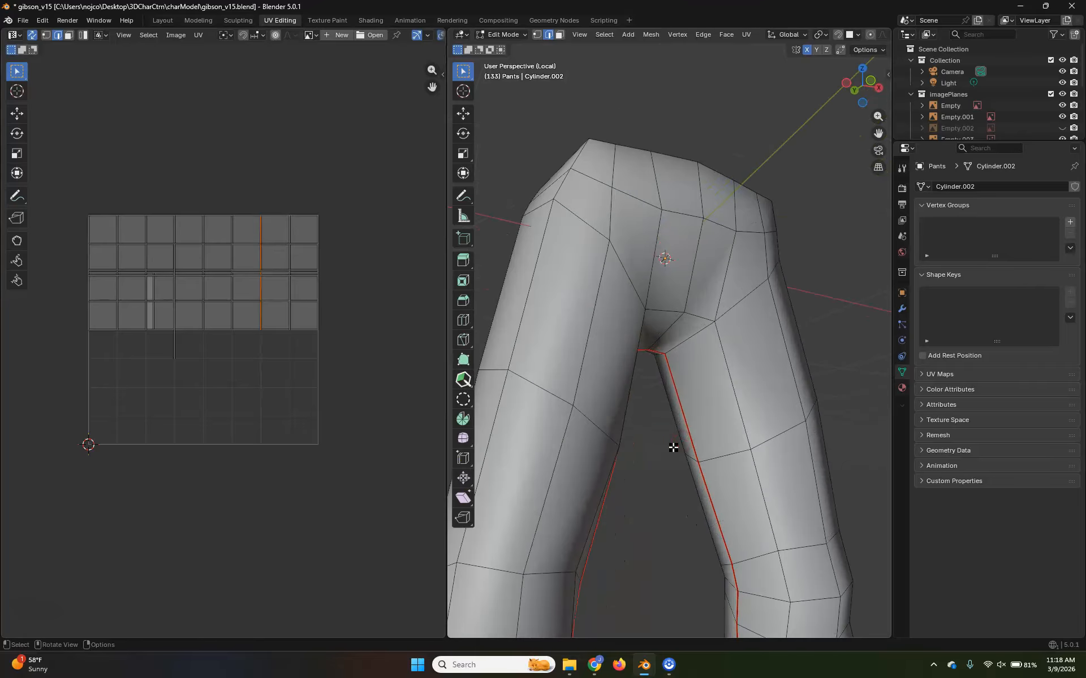
pyautogui.moveTo(720, 407); pyautogui.dragTo(679, 345, button='middle')
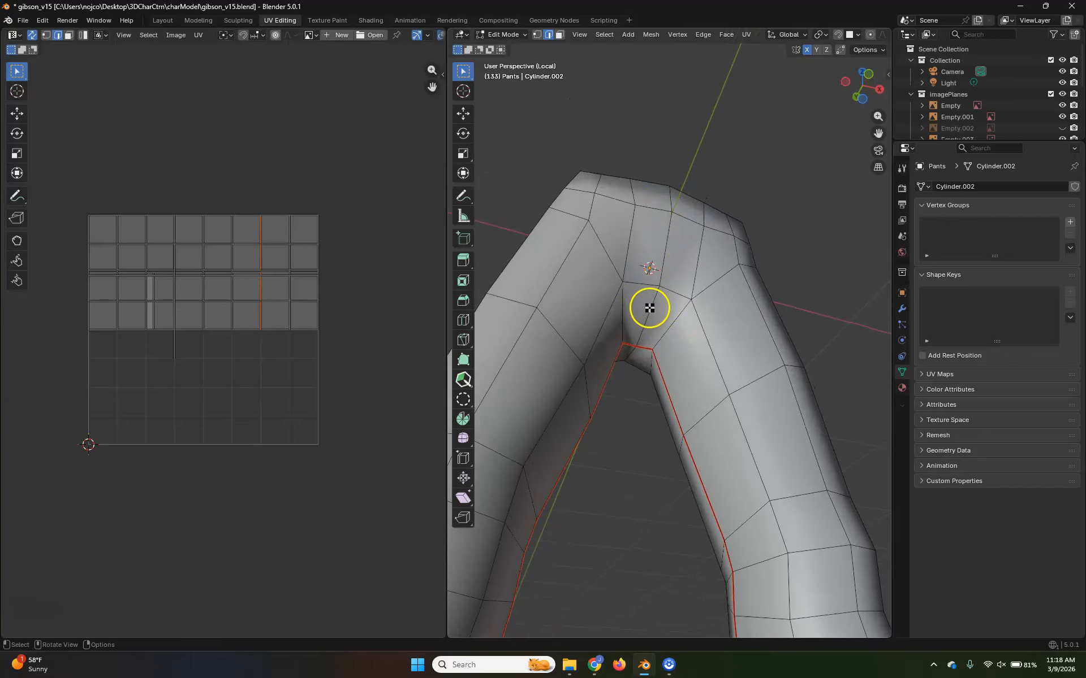
# Select the centre edges from the back waist and front waist down to the crotch and mark them as seams
pyautogui.moveTo(691, 307); pyautogui.dragTo(620, 427, button='middle')
pyautogui.click(688, 441)
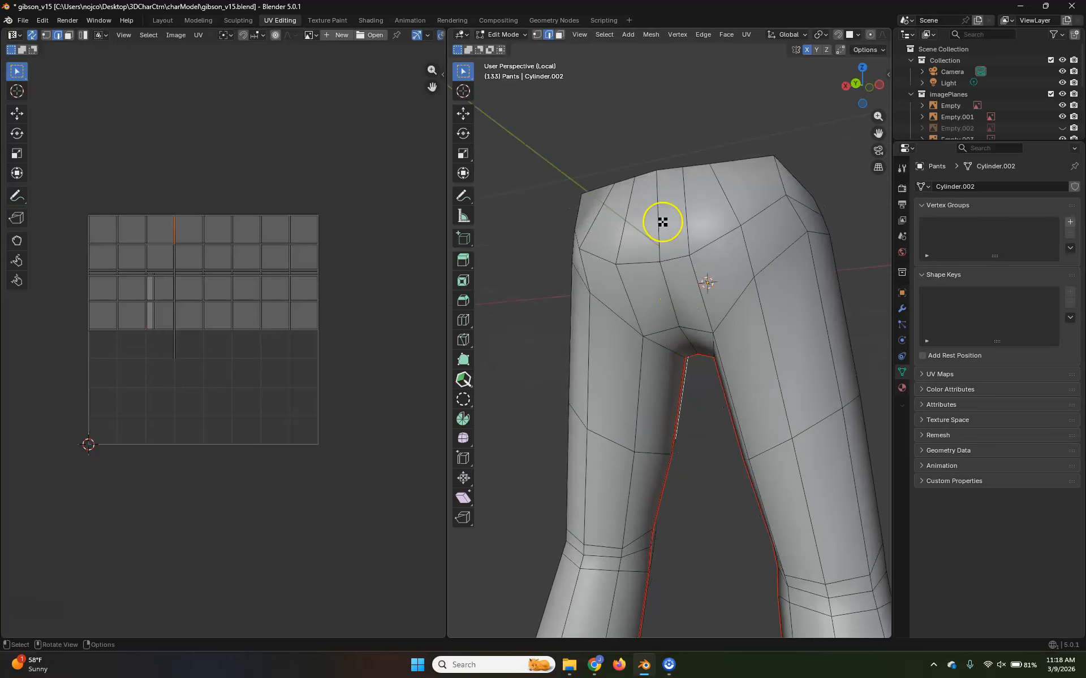
pyautogui.keyDown('shift'); pyautogui.click(665, 294); pyautogui.keyUp('shift')
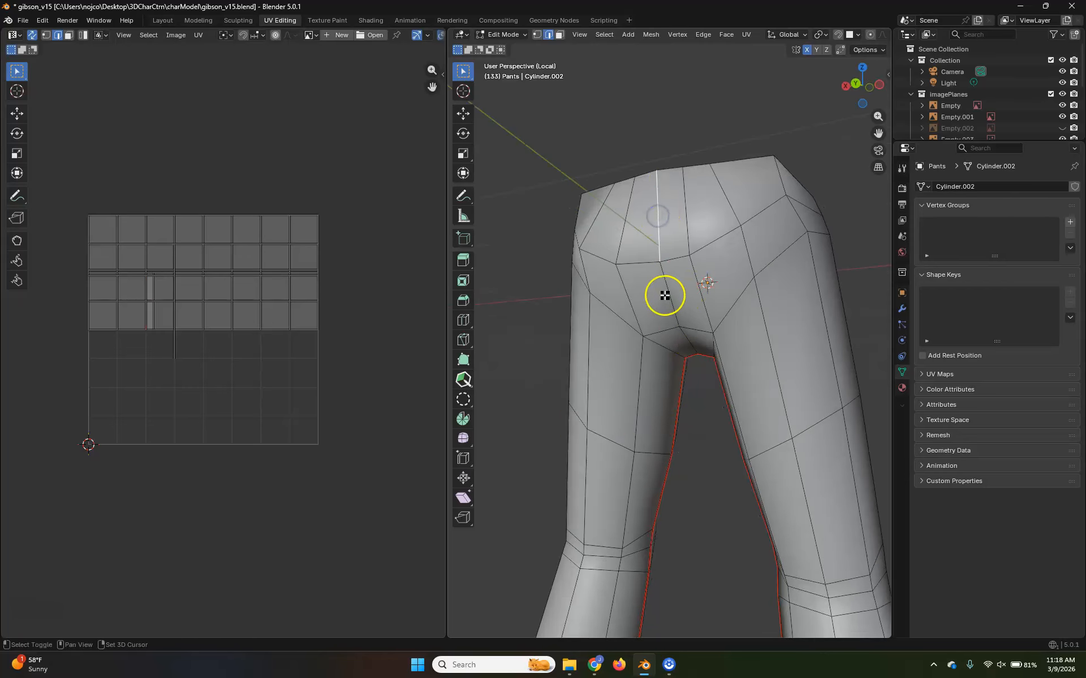
pyautogui.moveTo(698, 399); pyautogui.dragTo(553, 384, button='middle')
pyautogui.keyDown('shift'); pyautogui.click(663, 304); pyautogui.keyUp('shift')
pyautogui.keyDown('shift'); pyautogui.click(680, 243); pyautogui.keyUp('shift')
pyautogui.moveTo(680, 244)
pyautogui.mouseDown(button='middle')
pyautogui.moveTo(699, 283)
pyautogui.moveTo(671, 252)
pyautogui.mouseUp(button='middle')
pyautogui.keyDown('shift'); pyautogui.click(668, 238); pyautogui.keyUp('shift')
pyautogui.moveTo(690, 368); pyautogui.dragTo(603, 388, button='middle')
pyautogui.moveTo(692, 457); pyautogui.dragTo(671, 451, button='middle')
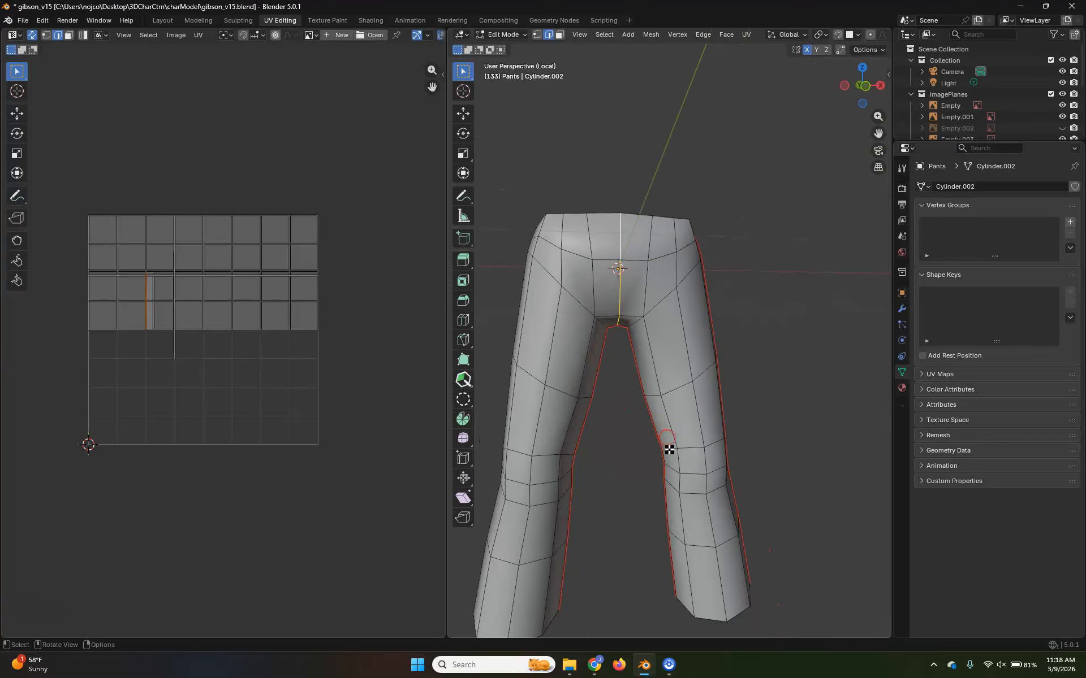
pyautogui.press('u')
pyautogui.click(678, 451)
# Select the entire pants mesh and unwrap it with Unwrap Minimum Stretch
pyautogui.press('a')
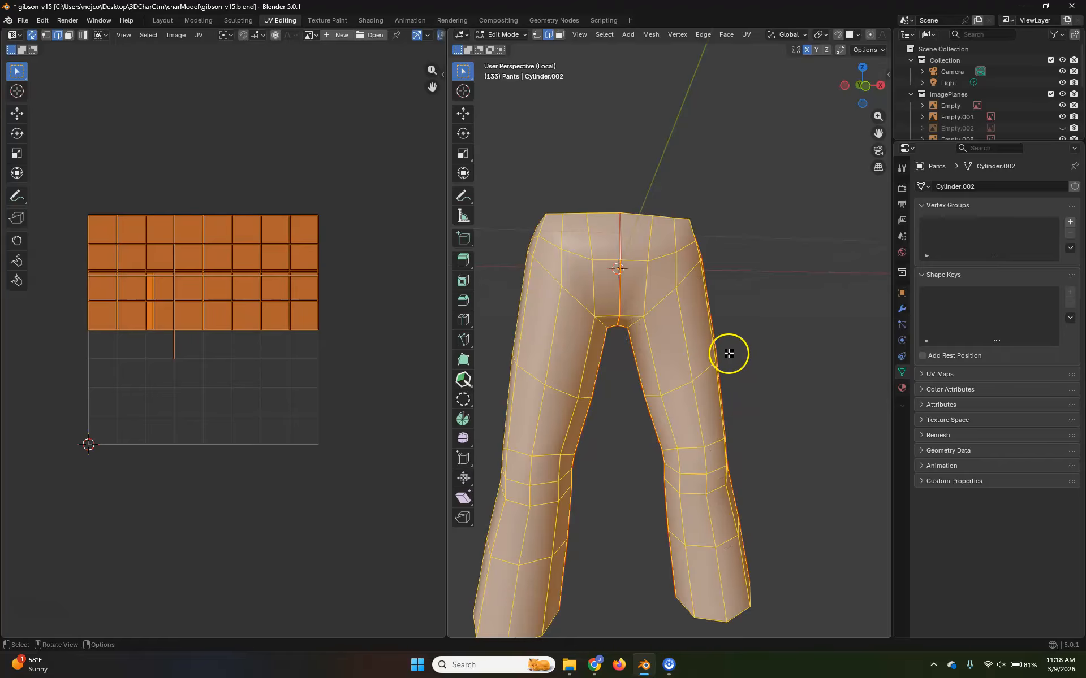
pyautogui.press('u')
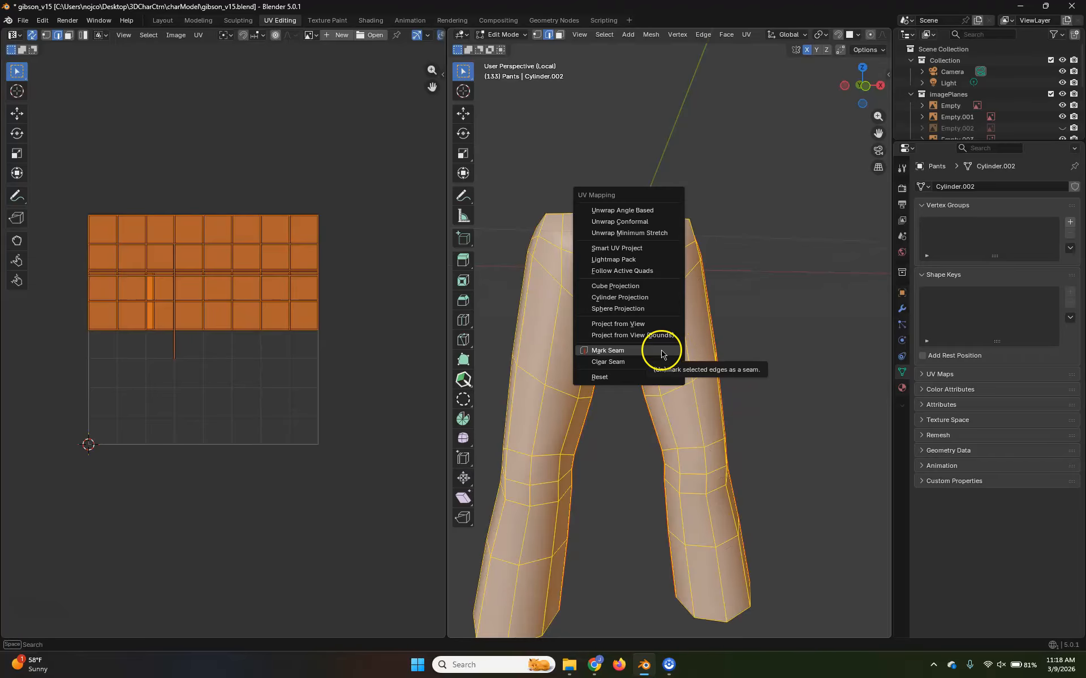
pyautogui.click(653, 236)
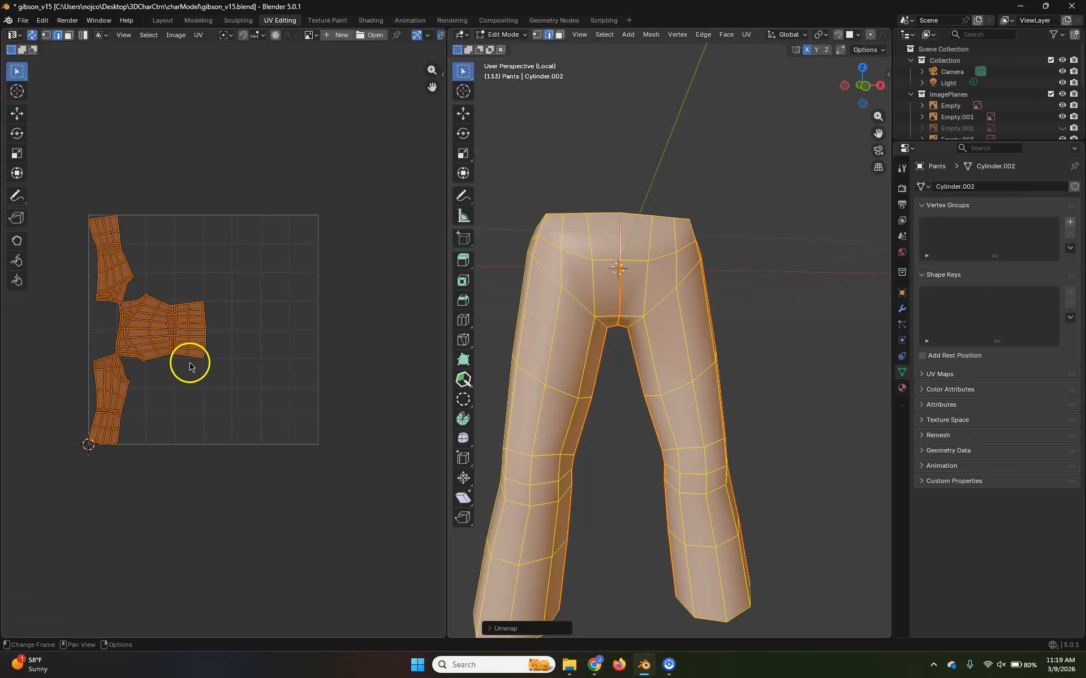
# Deselect the mesh and inspect the pants' UV layout closely, especially where the leg pieces meet at the waist
pyautogui.scroll(1, 151, 379)
pyautogui.scroll(3, 152, 379)
pyautogui.scroll(-2, 240, 365)
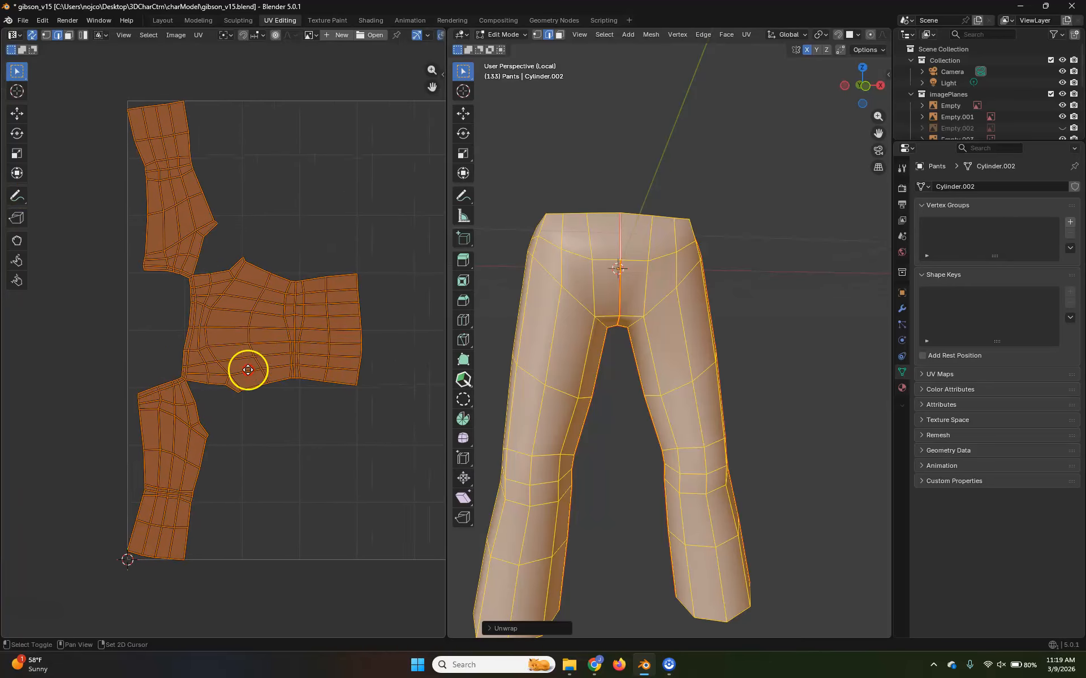
pyautogui.scroll(3, 255, 390)
pyautogui.scroll(2, 262, 406)
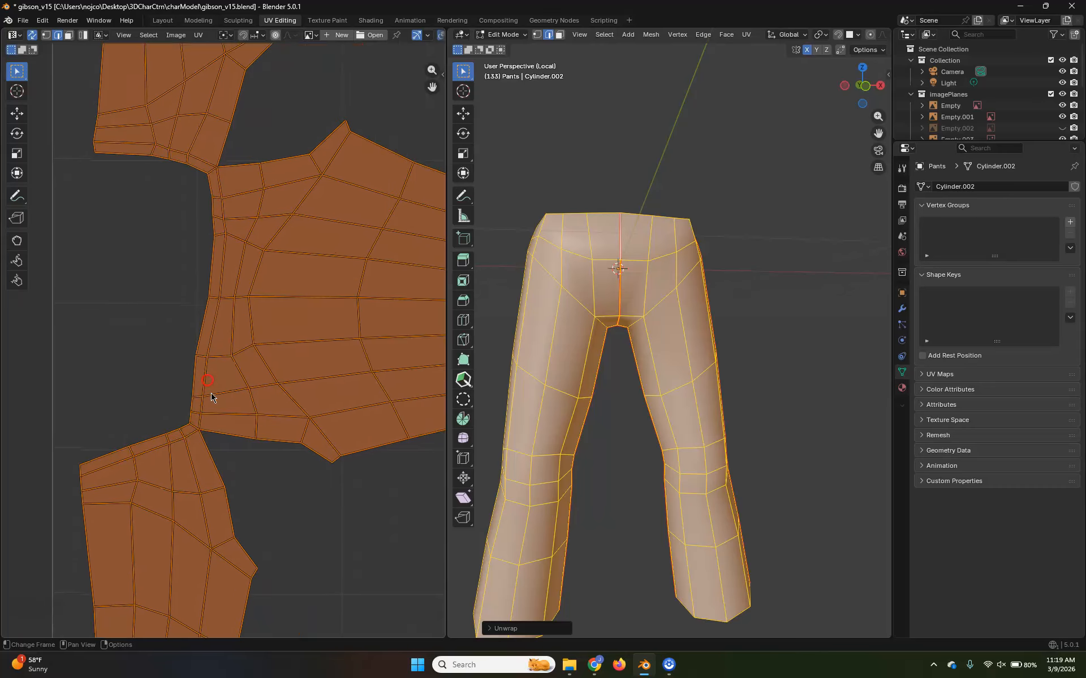
pyautogui.click(316, 527)
pyautogui.scroll(-5, 296, 484)
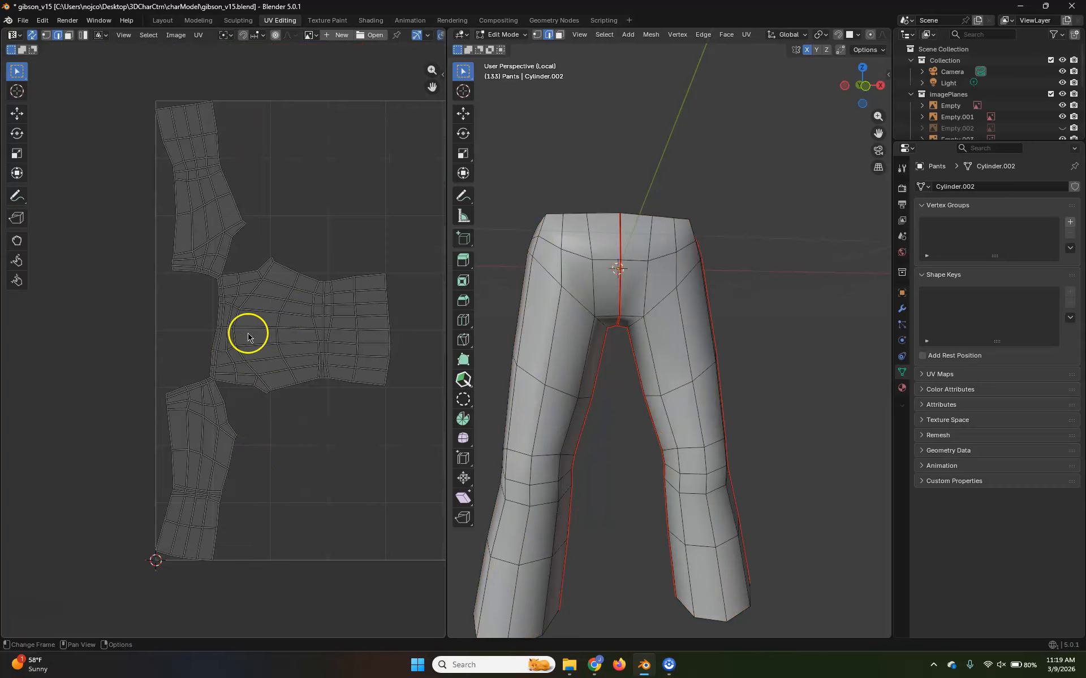
pyautogui.scroll(7, 221, 356)
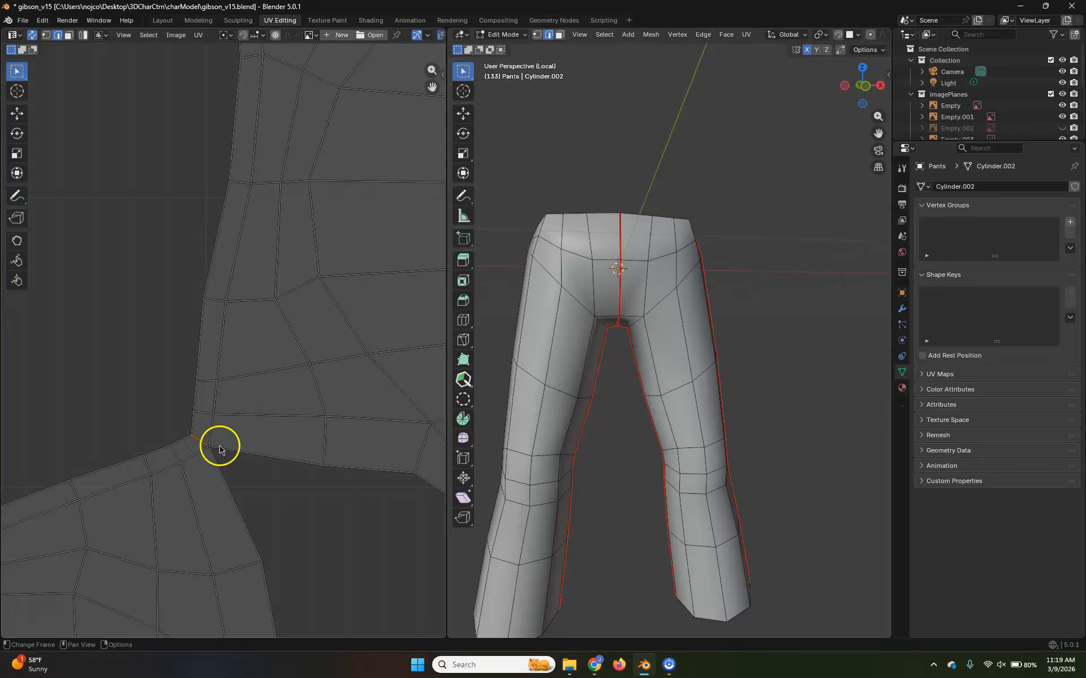
# Select the vertical edge loop along the outer side of the character's right leg and mark it as a seam
pyautogui.moveTo(586, 218); pyautogui.dragTo(690, 259, button='middle')
pyautogui.scroll(-4, 678, 328)
pyautogui.moveTo(728, 400); pyautogui.dragTo(526, 380, button='middle')
pyautogui.scroll(4, 745, 418)
pyautogui.moveTo(744, 417); pyautogui.dragTo(651, 418, button='middle')
pyautogui.scroll(-5, 387, 419)
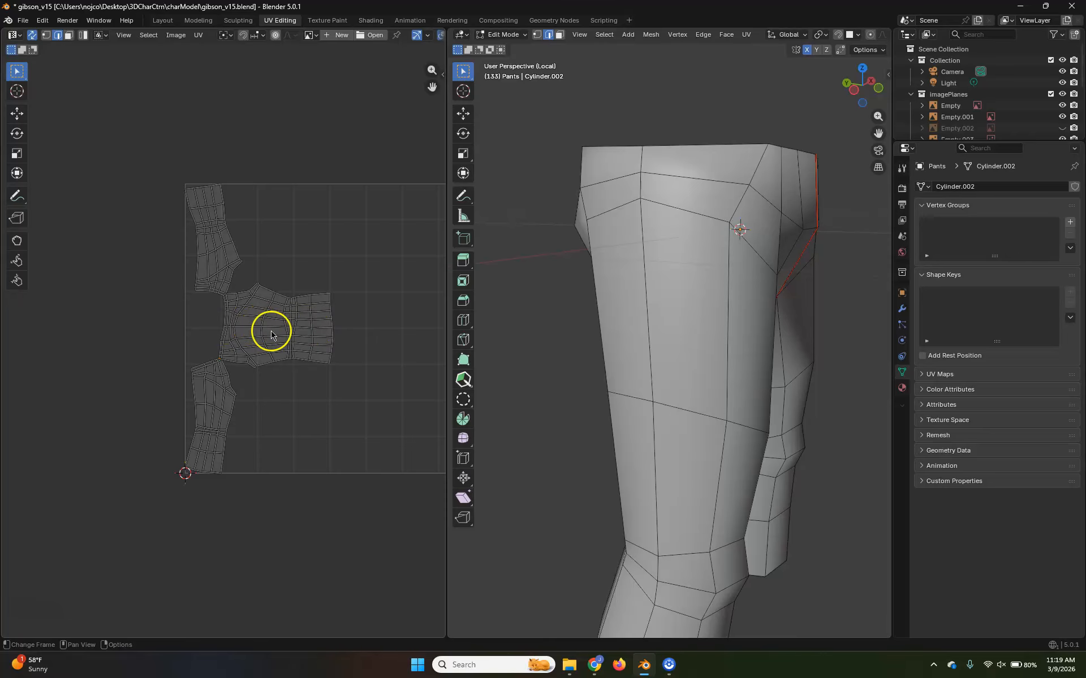
pyautogui.moveTo(676, 314); pyautogui.dragTo(673, 277, button='middle')
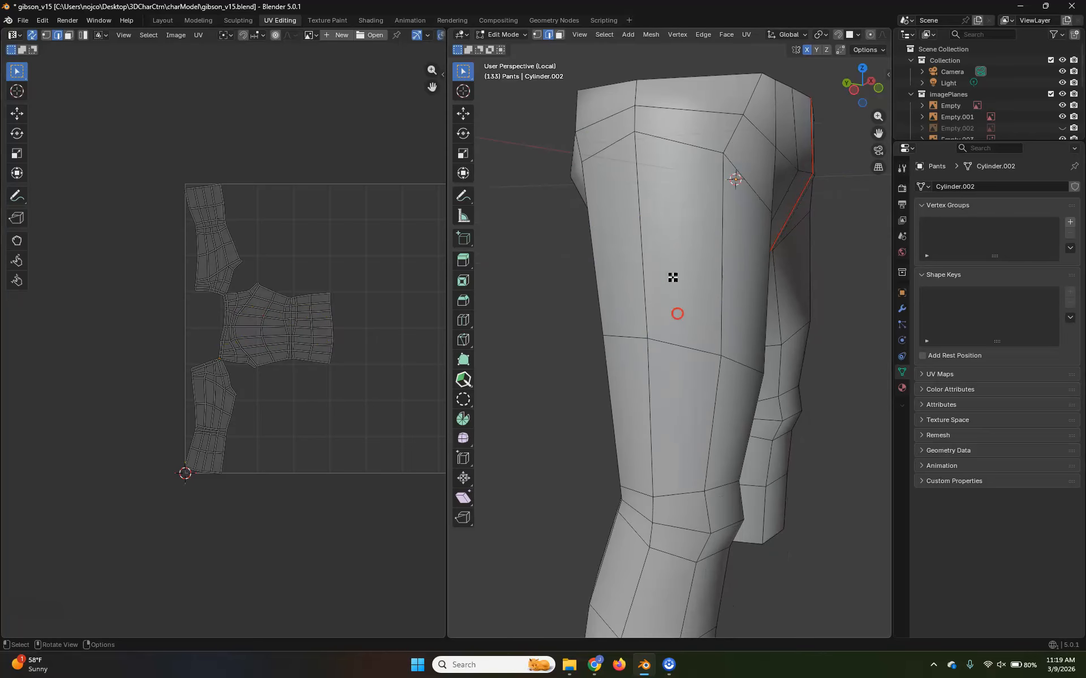
pyautogui.keyDown('alt'); pyautogui.click(644, 238); pyautogui.keyUp('alt')
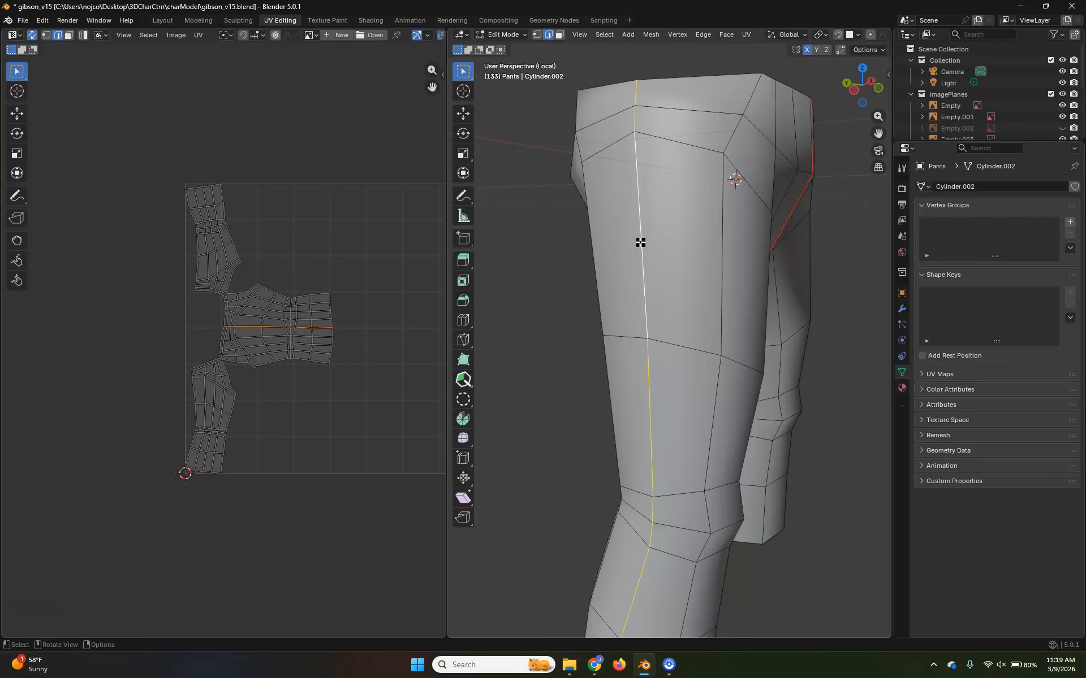
pyautogui.press('u')
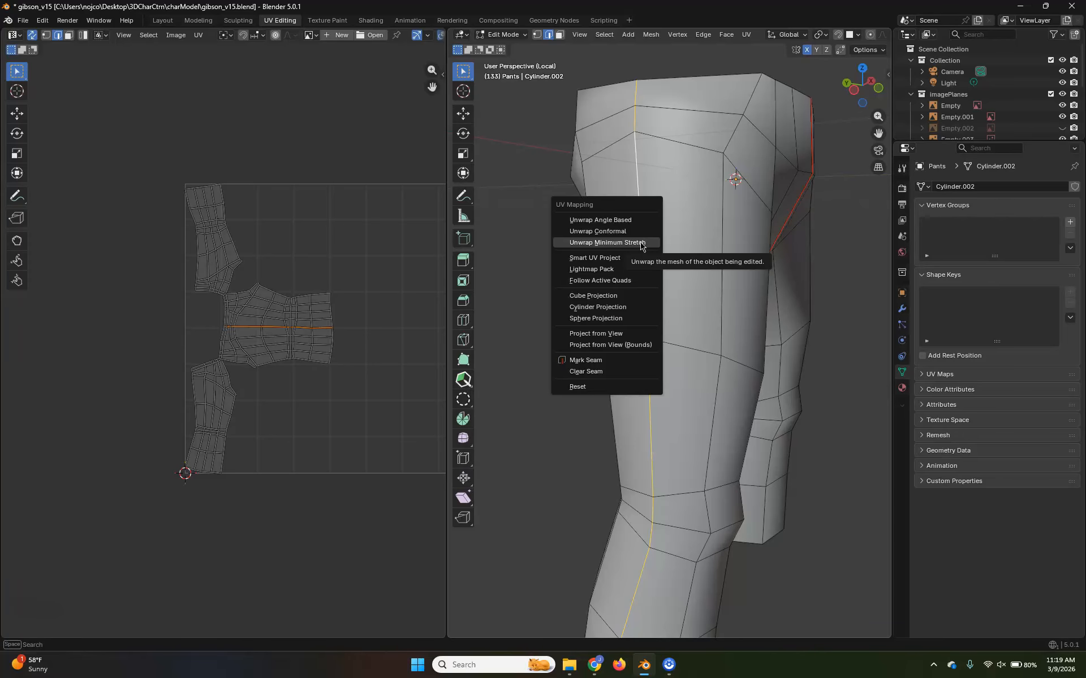
pyautogui.click(620, 360)
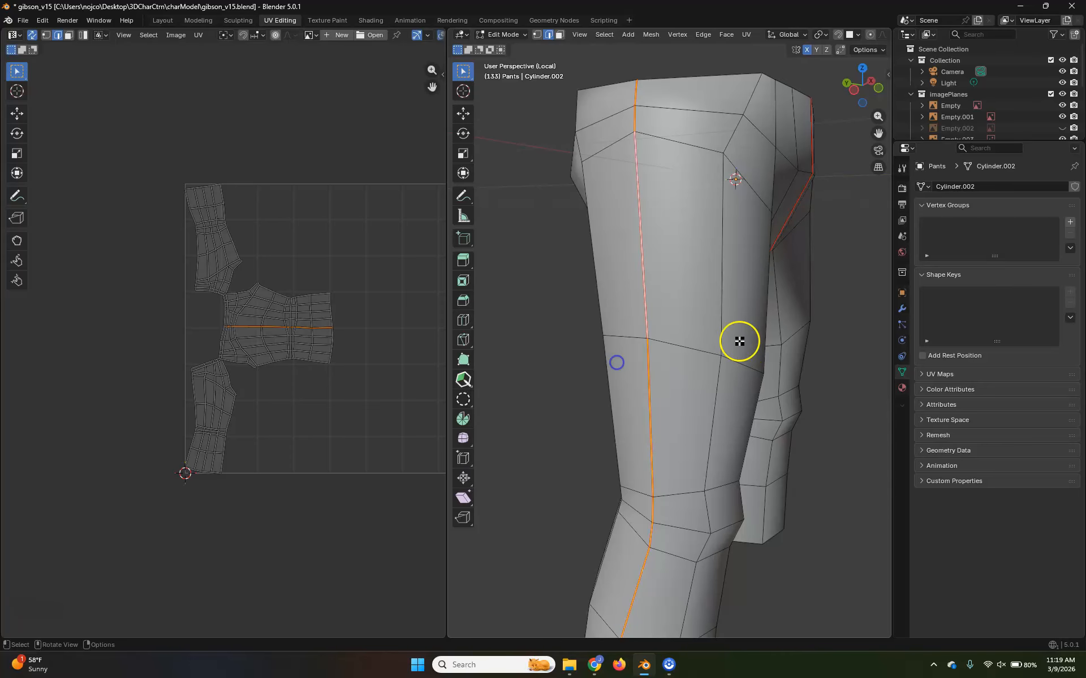
# Select the whole pants mesh again and redo the unwrap with Unwrap Minimum Stretch using both outer leg seams
pyautogui.keyDown('shift'); pyautogui.moveTo(716, 378); pyautogui.dragTo(701, 345, button='middle'); pyautogui.keyUp('shift')
pyautogui.press('a')
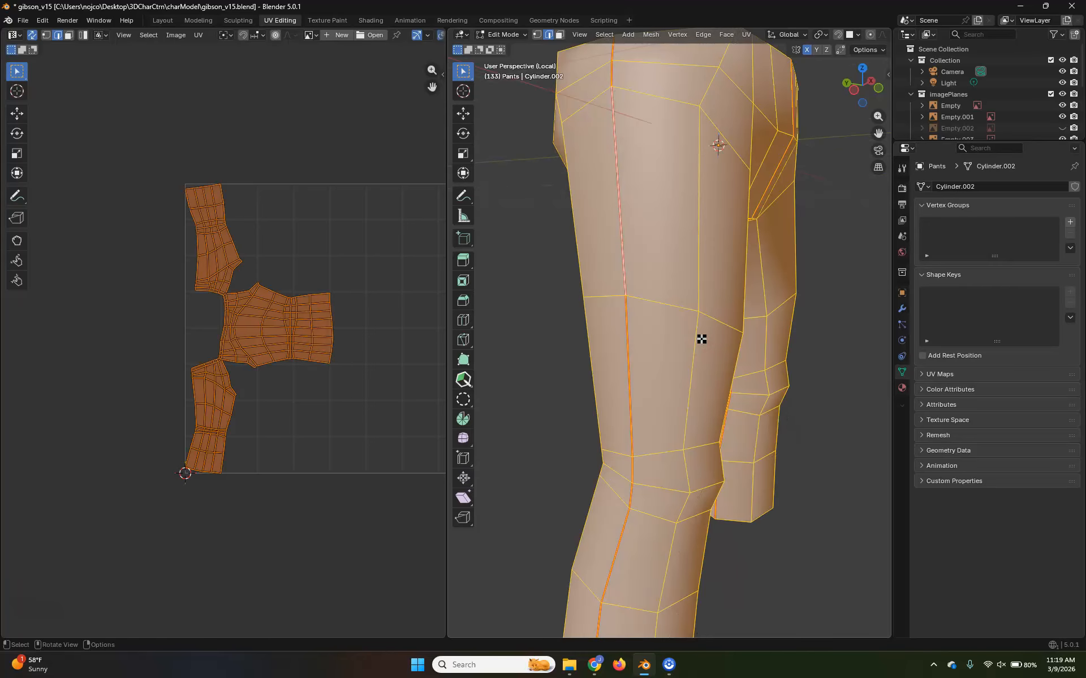
pyautogui.press('u')
pyautogui.click(712, 219)
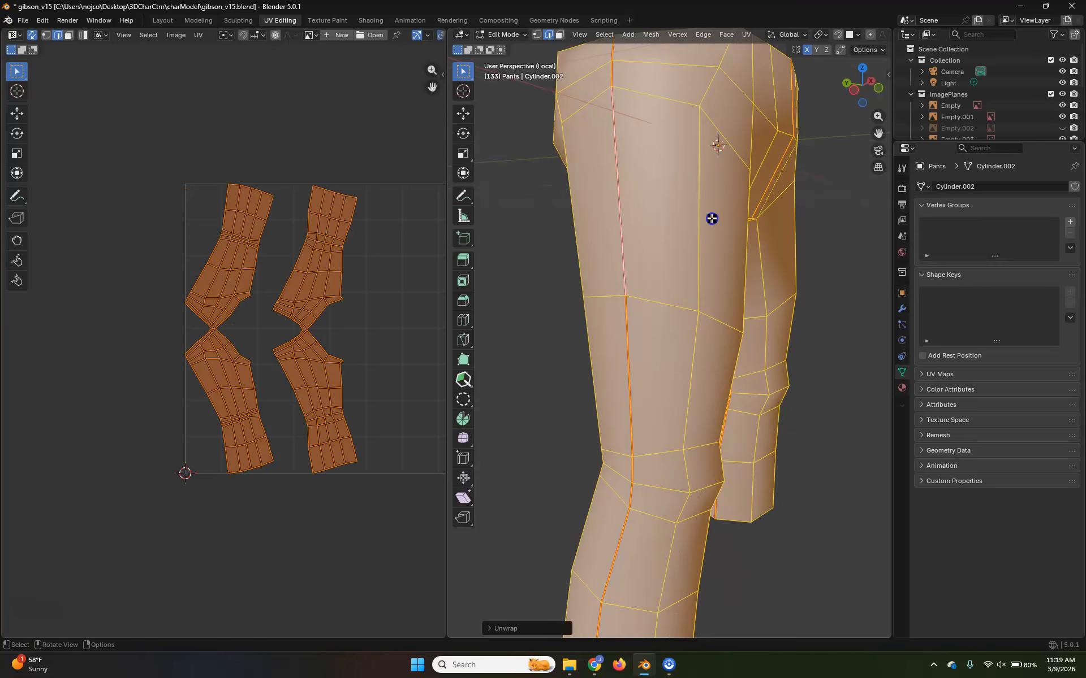
# Select the short edge that joins the upper and lower leg pieces at the narrow connection in the UV layout
pyautogui.scroll(5, 269, 317)
pyautogui.keyDown('shift'); pyautogui.rightClick(260, 404); pyautogui.keyUp('shift')
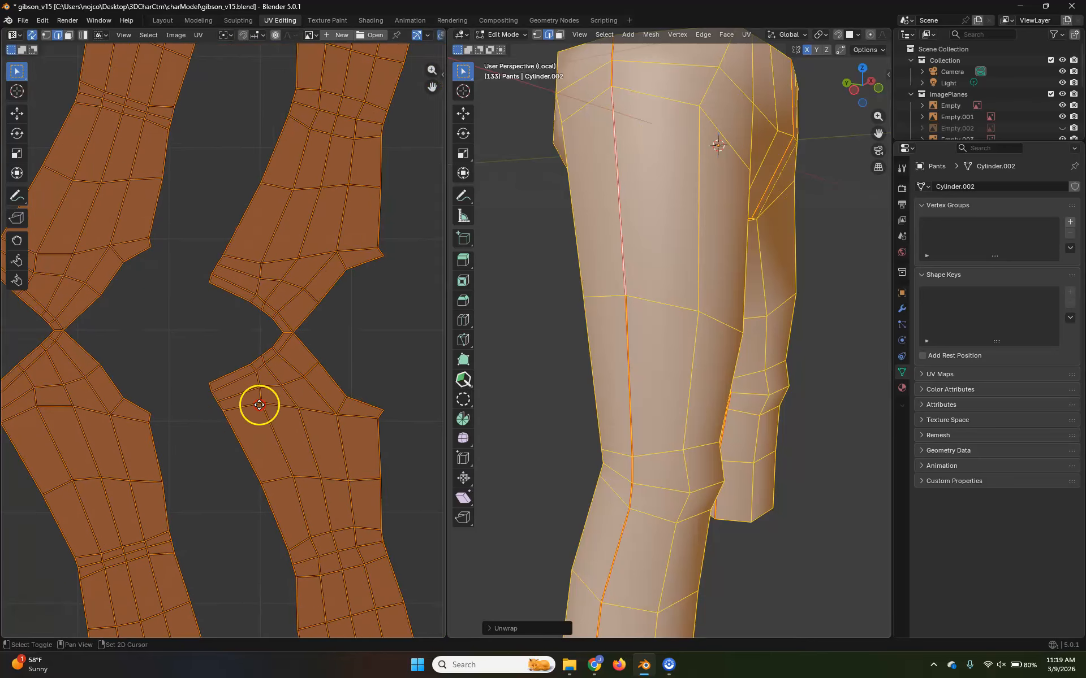
pyautogui.scroll(5, 194, 448)
pyautogui.click(258, 410)
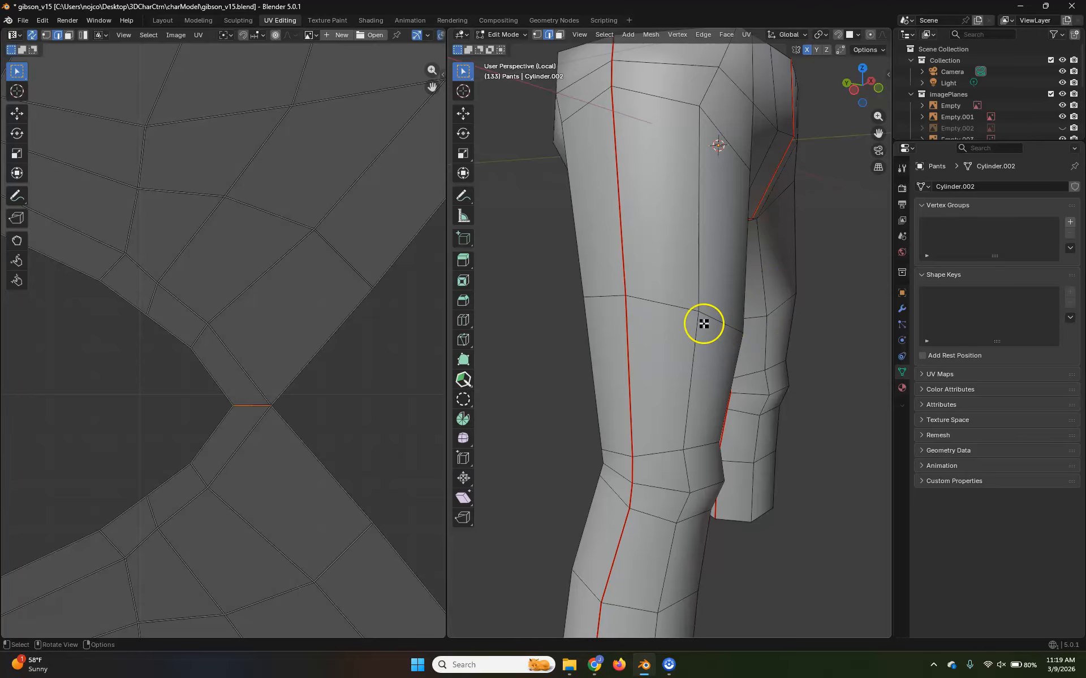
pyautogui.scroll(-6, 704, 324)
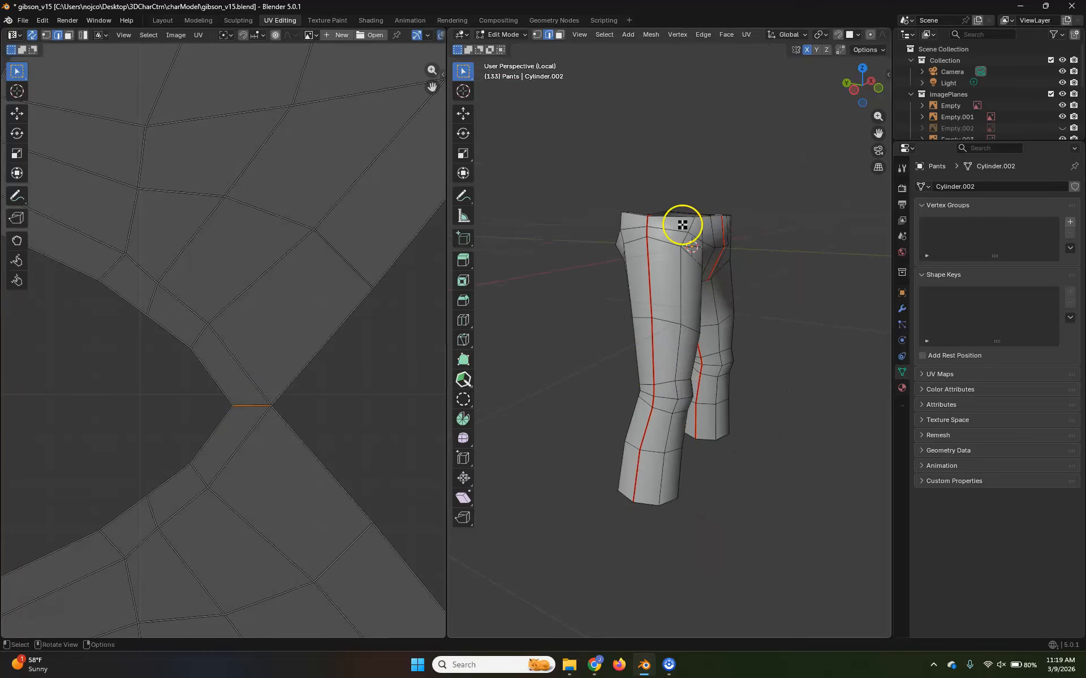
pyautogui.hotkey('ctrl', 'l')
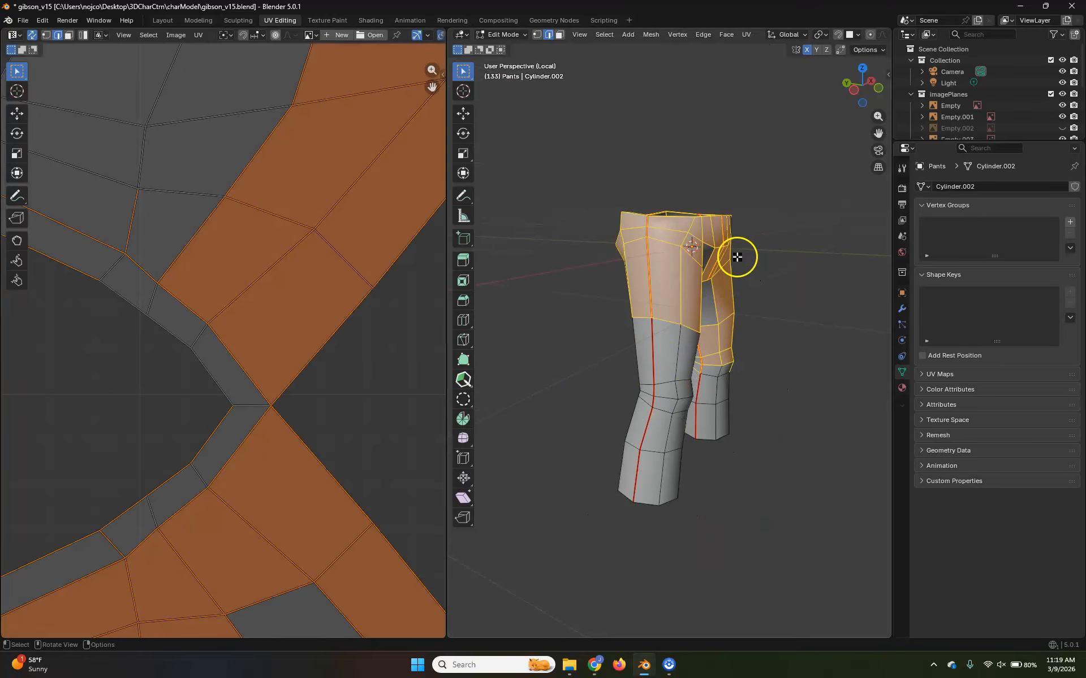
pyautogui.click(302, 395)
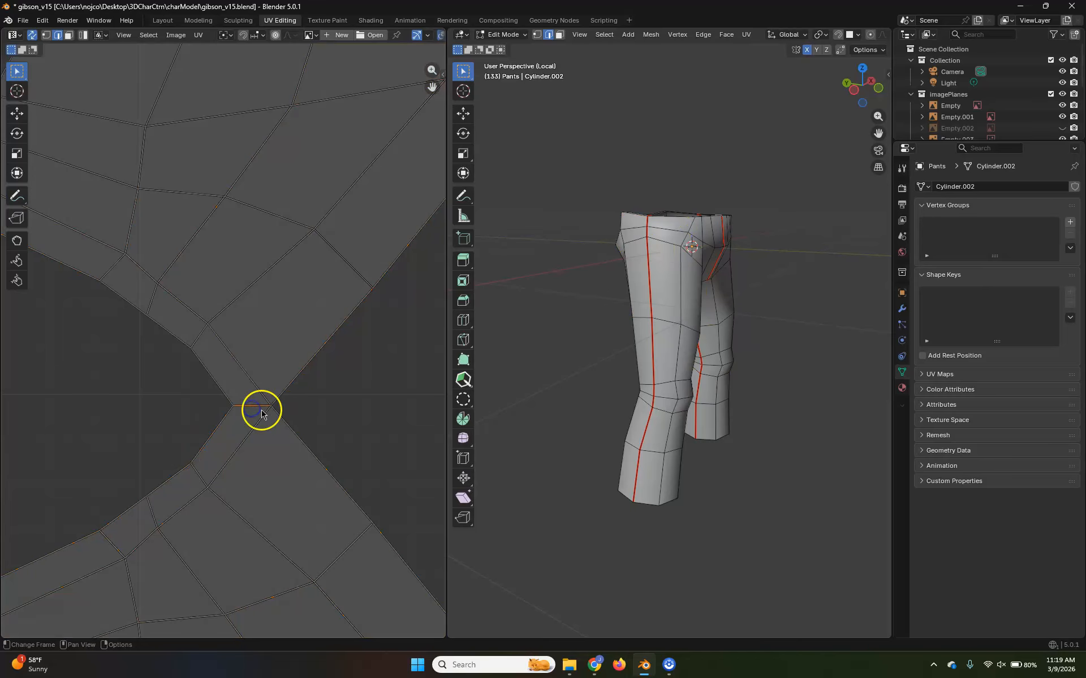
pyautogui.moveTo(414, 272); pyautogui.dragTo(37, 524)
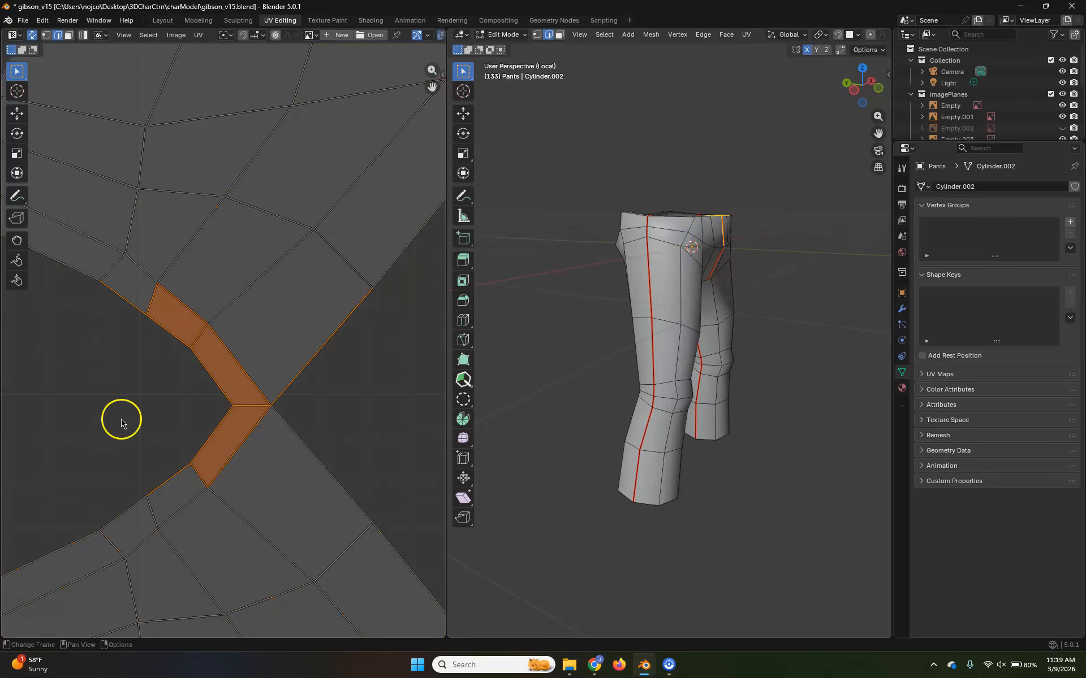
pyautogui.click(309, 389)
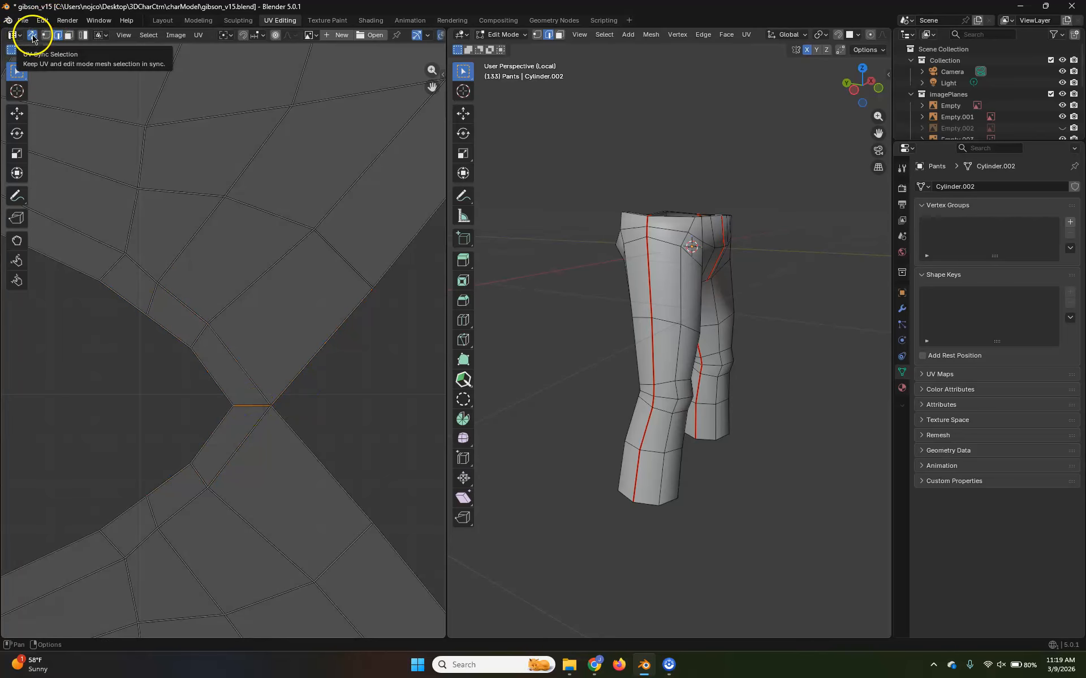
# Locate the connecting edge on the pants mesh, across the waistband rim at the centre line, and mark it as a seam
pyautogui.moveTo(729, 274)
pyautogui.mouseDown(button='middle')
pyautogui.moveTo(661, 295)
pyautogui.moveTo(632, 331)
pyautogui.moveTo(700, 313)
pyautogui.moveTo(718, 241)
pyautogui.mouseUp(button='middle')
pyautogui.hotkey('shift', 'z')
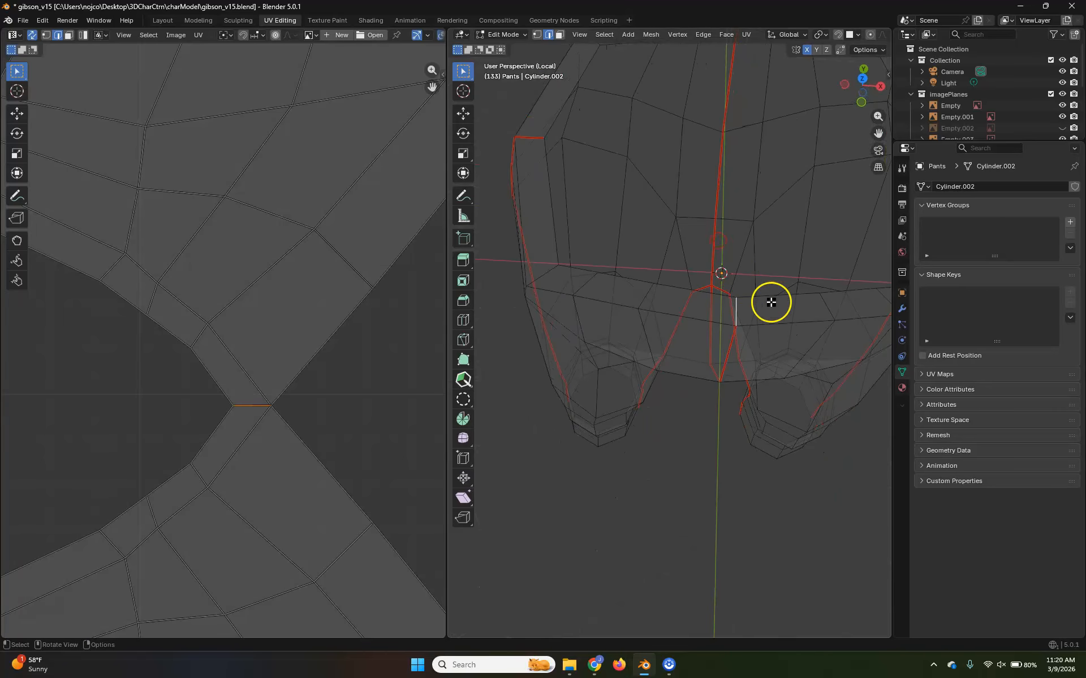
pyautogui.moveTo(771, 302); pyautogui.dragTo(723, 335, button='middle')
pyautogui.hotkey('shift', 'z')
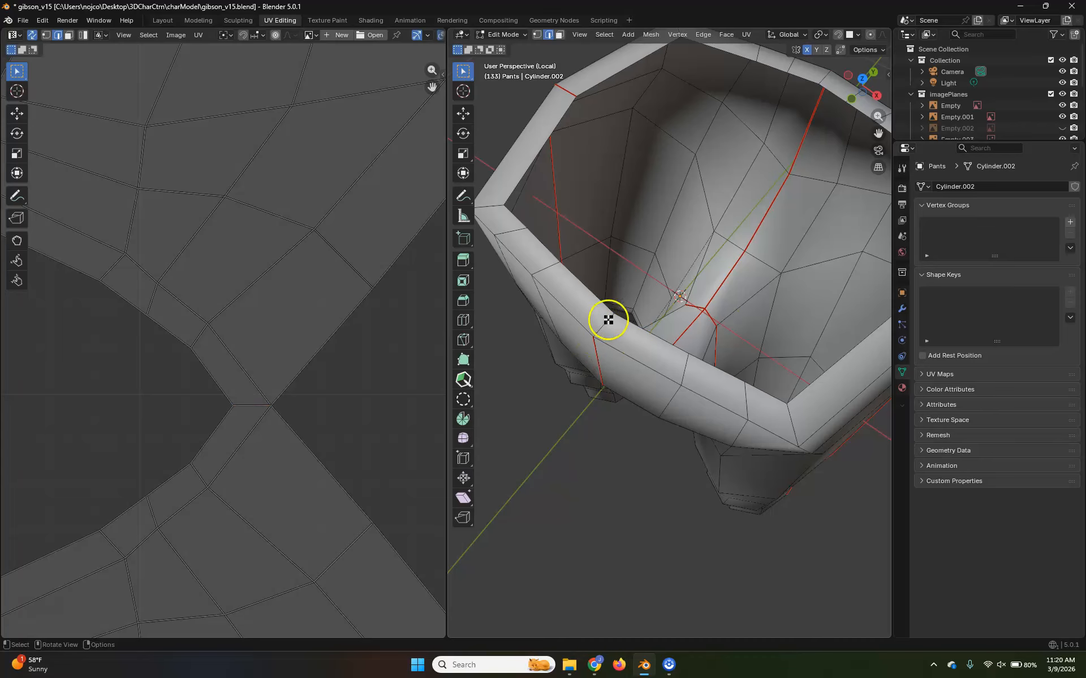
pyautogui.scroll(-4, 239, 408)
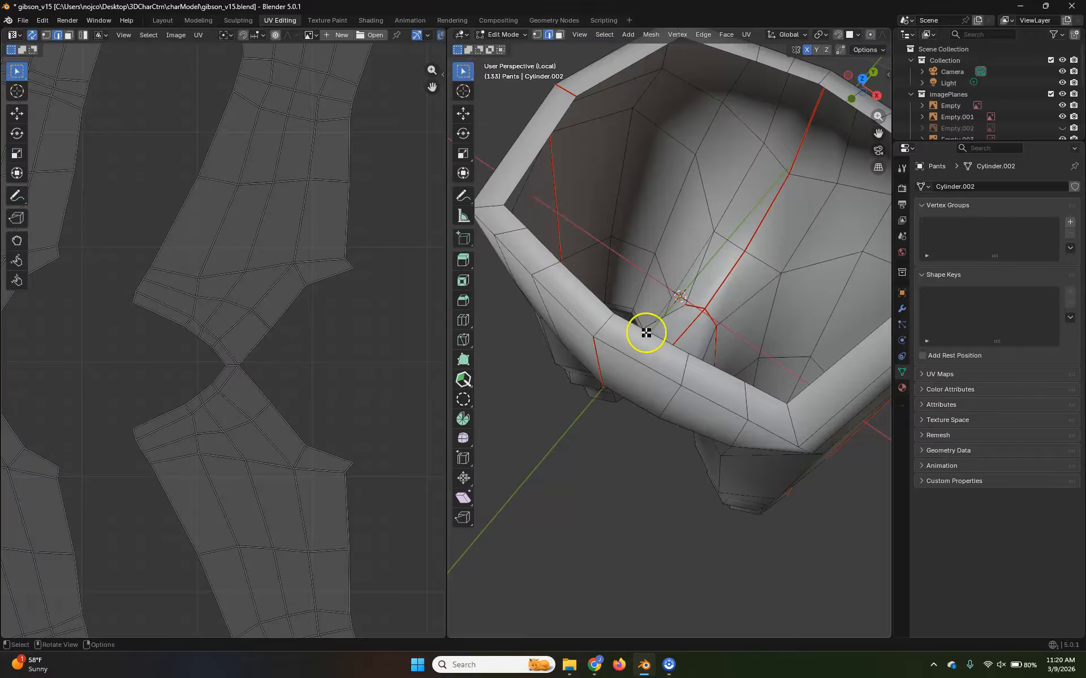
pyautogui.click(596, 322)
pyautogui.moveTo(668, 359); pyautogui.dragTo(550, 288, button='middle')
pyautogui.keyDown('shift'); pyautogui.moveTo(639, 179); pyautogui.dragTo(658, 278, button='middle'); pyautogui.keyUp('shift')
pyautogui.scroll(4, 651, 317)
pyautogui.keyDown('shift'); pyautogui.click(630, 323); pyautogui.keyUp('shift')
pyautogui.scroll(-4, 642, 359)
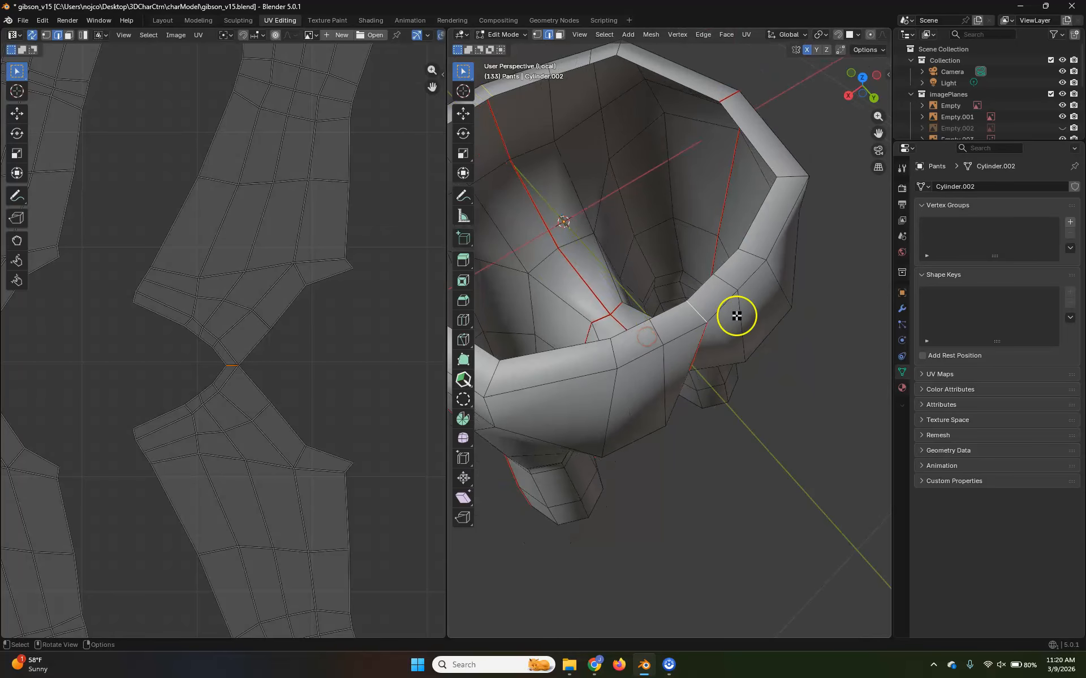
pyautogui.press('u')
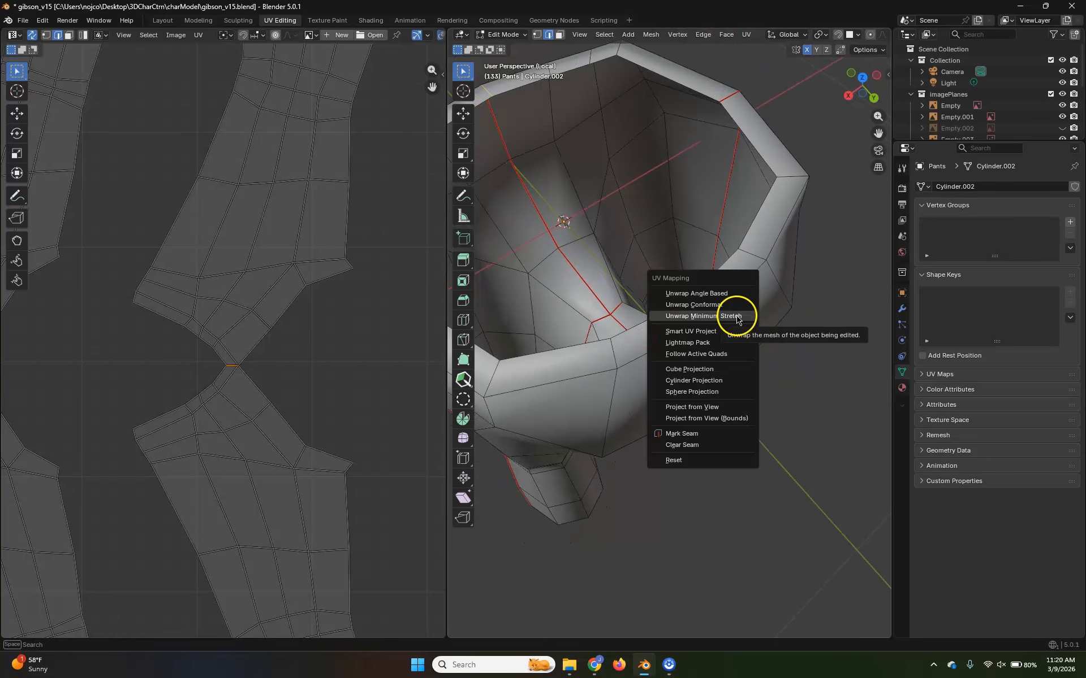
pyautogui.click(709, 435)
# Select all of the pants geometry, unwrap it with Unwrap Minimum Stretch using the added waistband seam, and deselect it
pyautogui.moveTo(697, 368); pyautogui.dragTo(671, 350, button='middle')
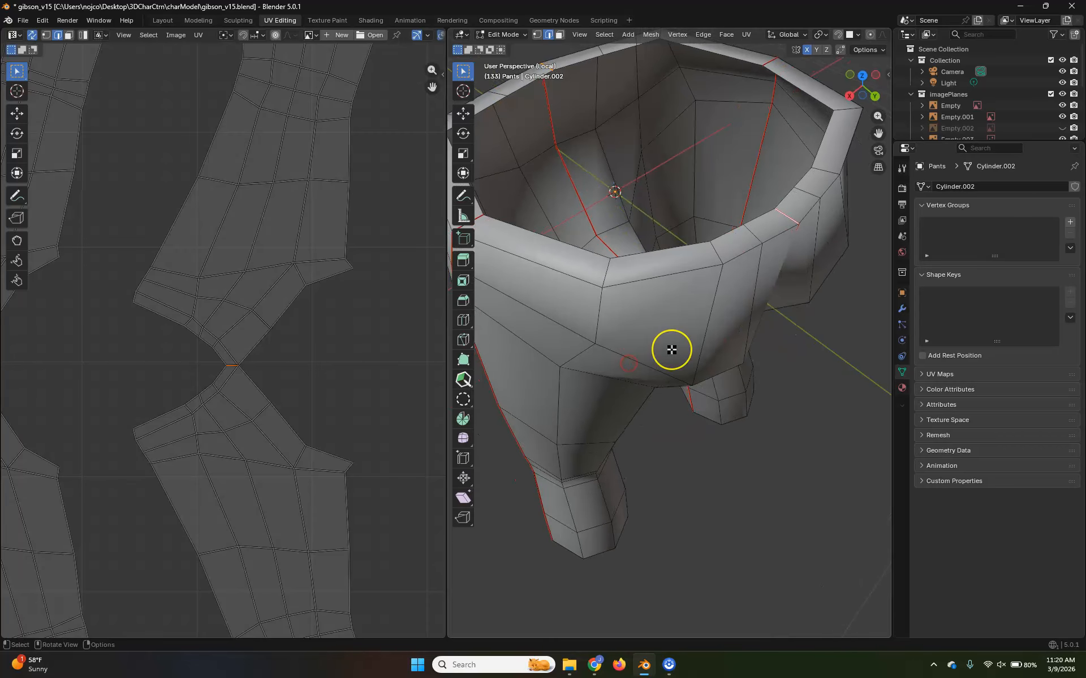
pyautogui.press('a')
pyautogui.scroll(-5, 671, 350)
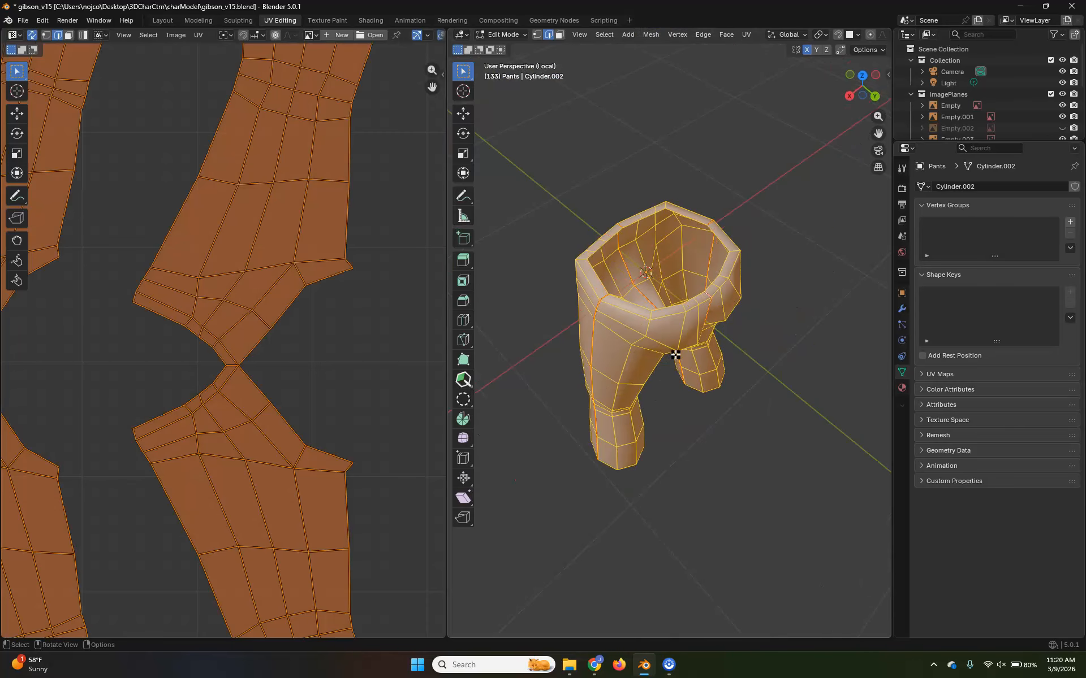
pyautogui.press('u')
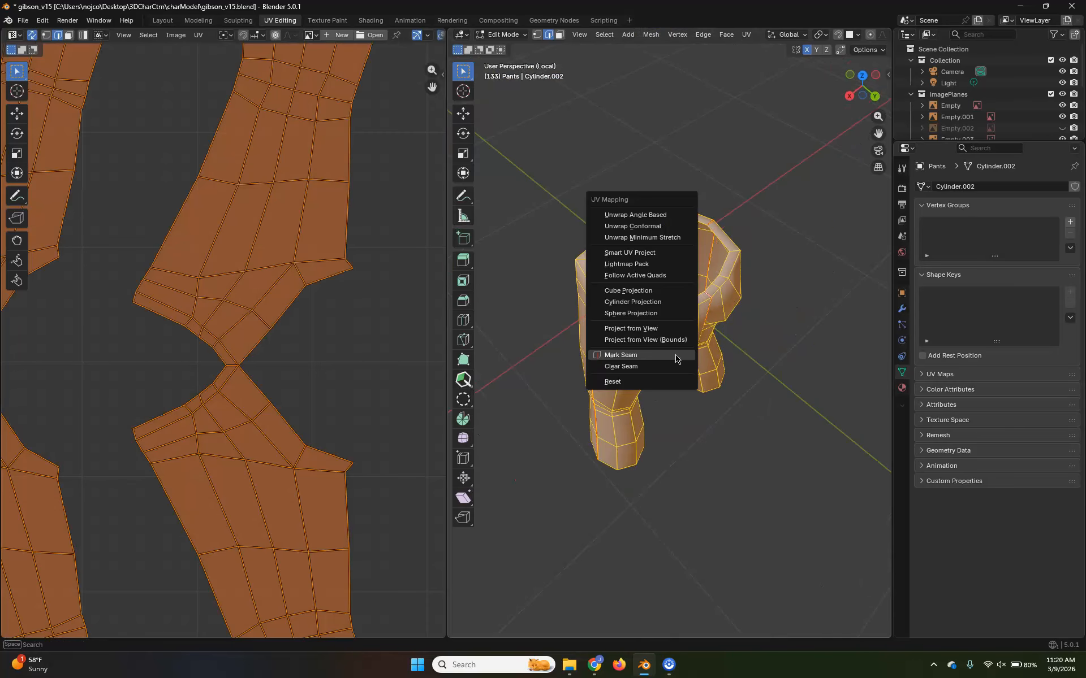
pyautogui.click(659, 236)
pyautogui.scroll(-4, 250, 442)
pyautogui.moveTo(266, 449); pyautogui.dragTo(176, 440, button='middle')
pyautogui.click(264, 163)
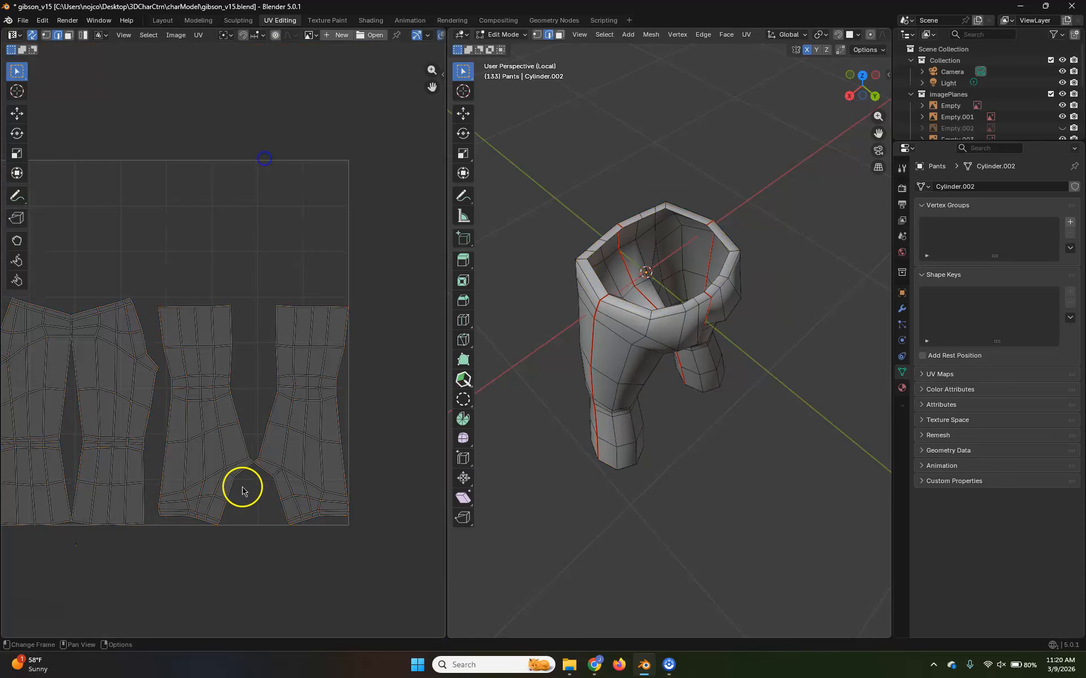
pyautogui.click(298, 388)
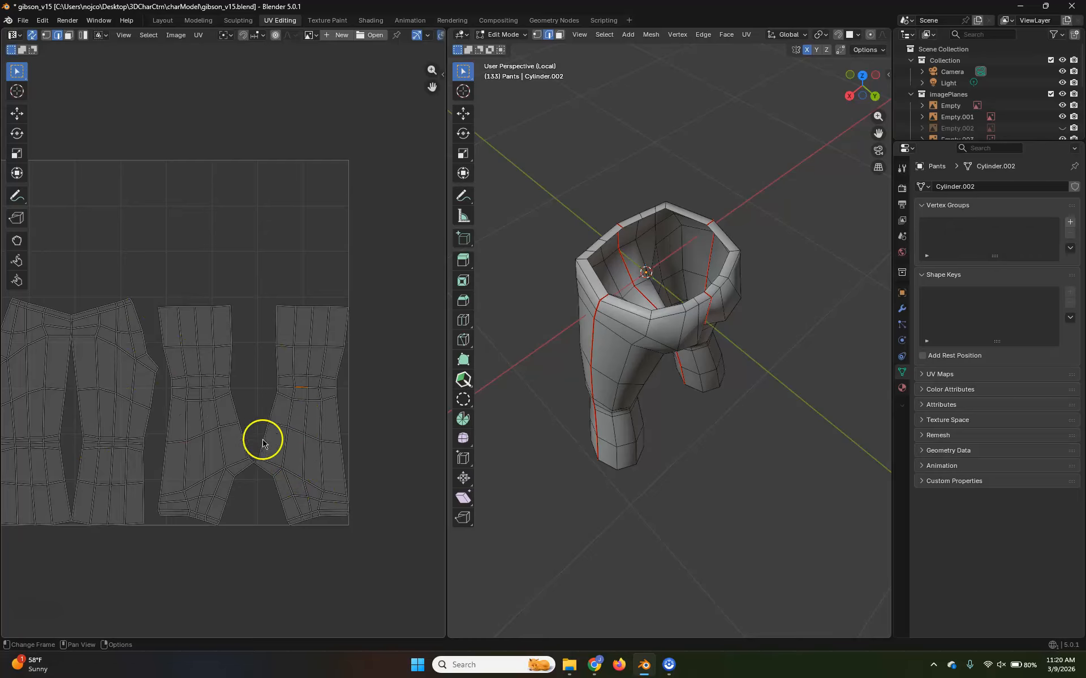
pyautogui.moveTo(291, 334); pyautogui.dragTo(363, 315, button='middle')
# Select the open edge loop of the leg opening on the +X side, then extrude and scale it inward in the Modeling workspace
pyautogui.moveTo(642, 427); pyautogui.dragTo(720, 397, button='middle')
pyautogui.keyDown('shift'); pyautogui.moveTo(713, 450); pyautogui.dragTo(594, 383, button='middle'); pyautogui.keyUp('shift')
pyautogui.moveTo(650, 412); pyautogui.dragTo(707, 402, button='middle')
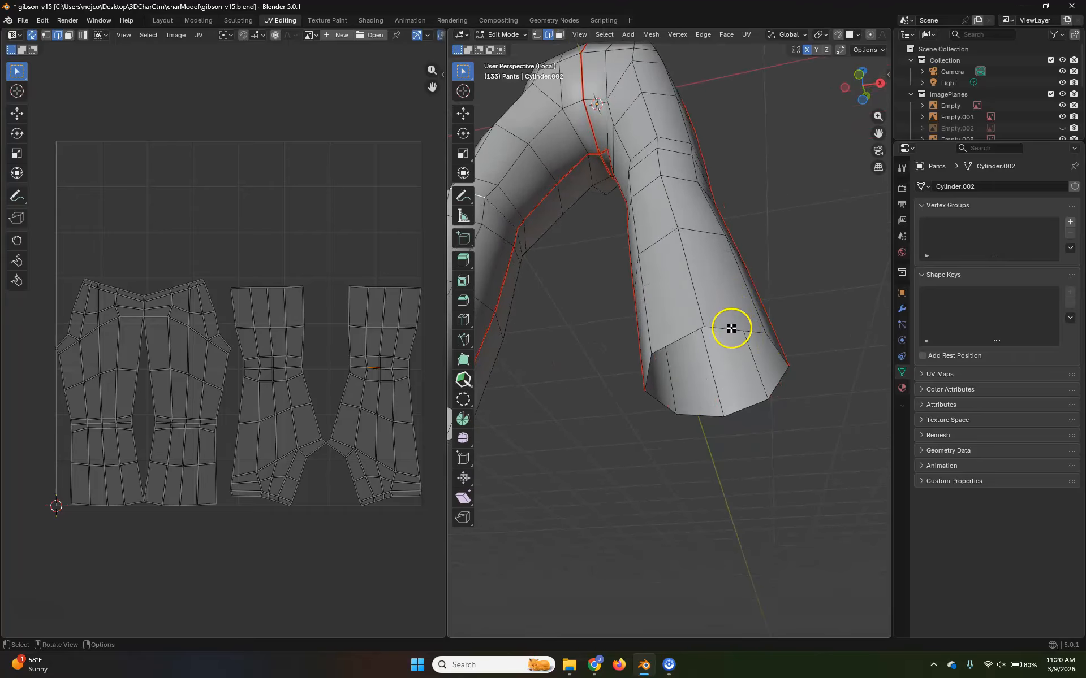
pyautogui.moveTo(741, 333); pyautogui.dragTo(720, 342, button='middle')
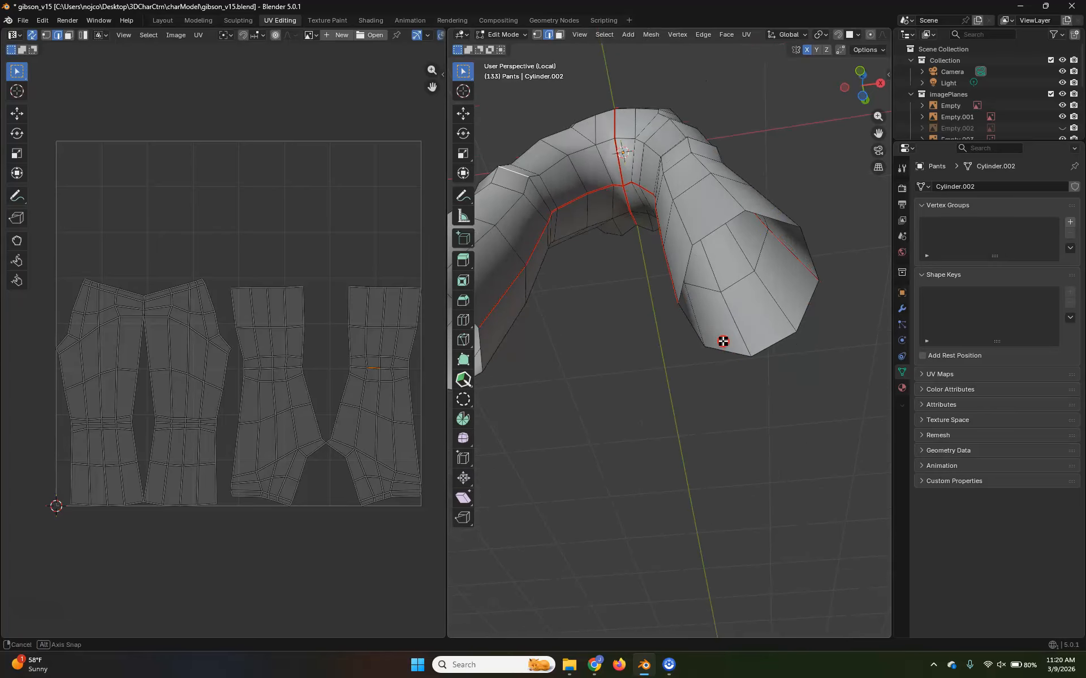
pyautogui.moveTo(772, 212); pyautogui.dragTo(782, 296, button='middle')
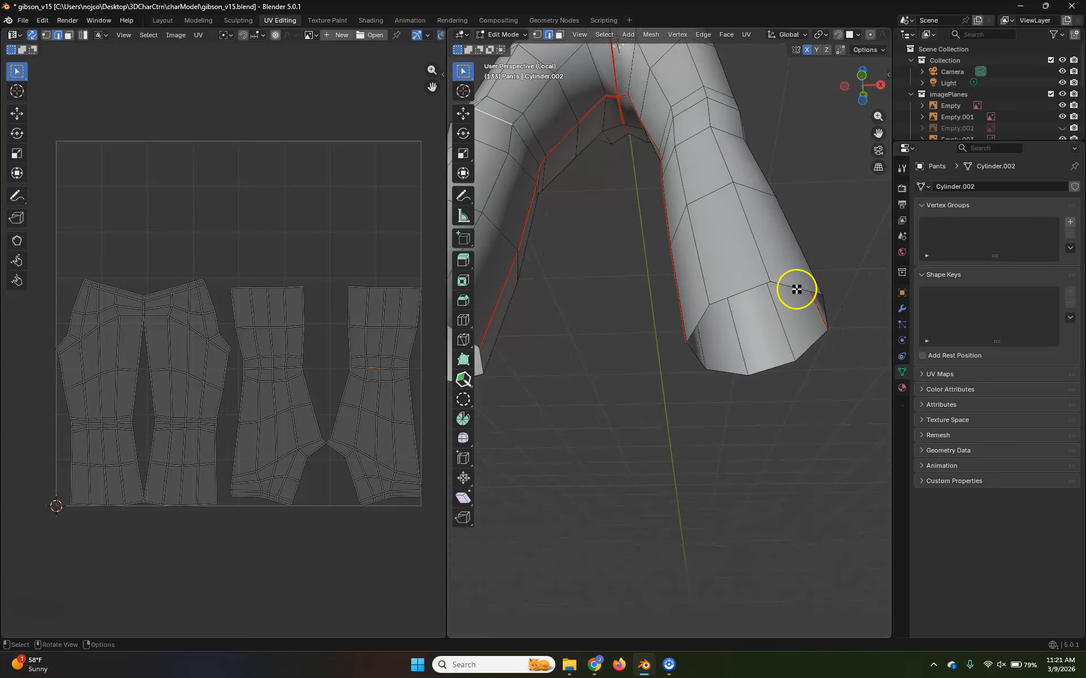
pyautogui.keyDown('alt'); pyautogui.click(796, 289); pyautogui.keyUp('alt')
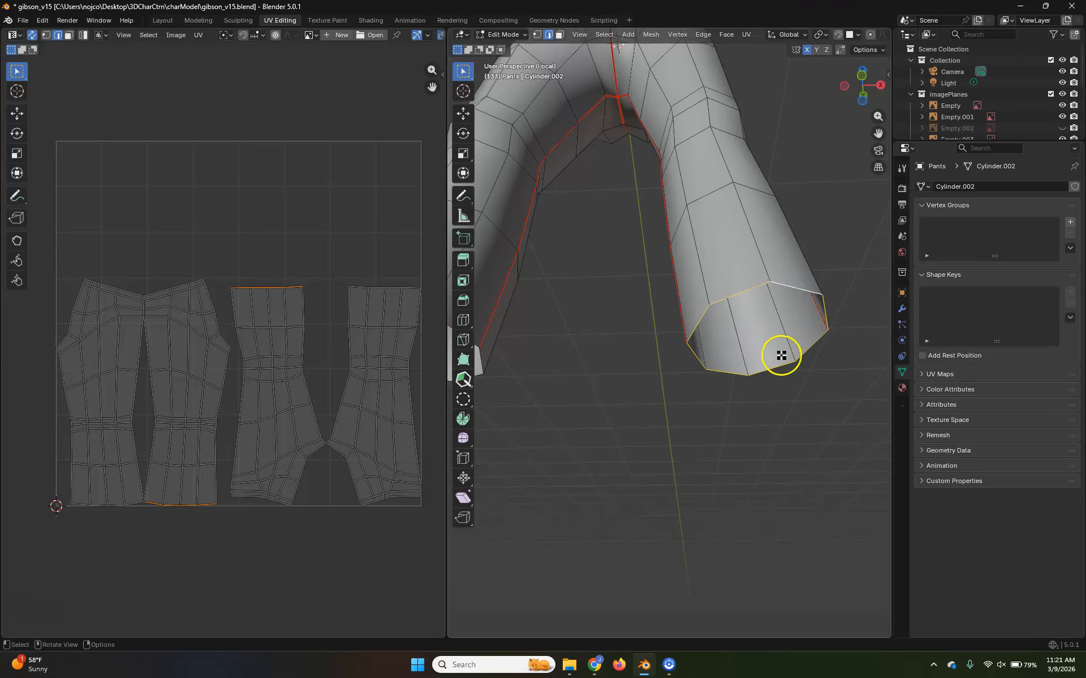
pyautogui.click(197, 21)
pyautogui.moveTo(548, 423); pyautogui.dragTo(631, 345, button='middle')
pyautogui.press('KP_Divide')
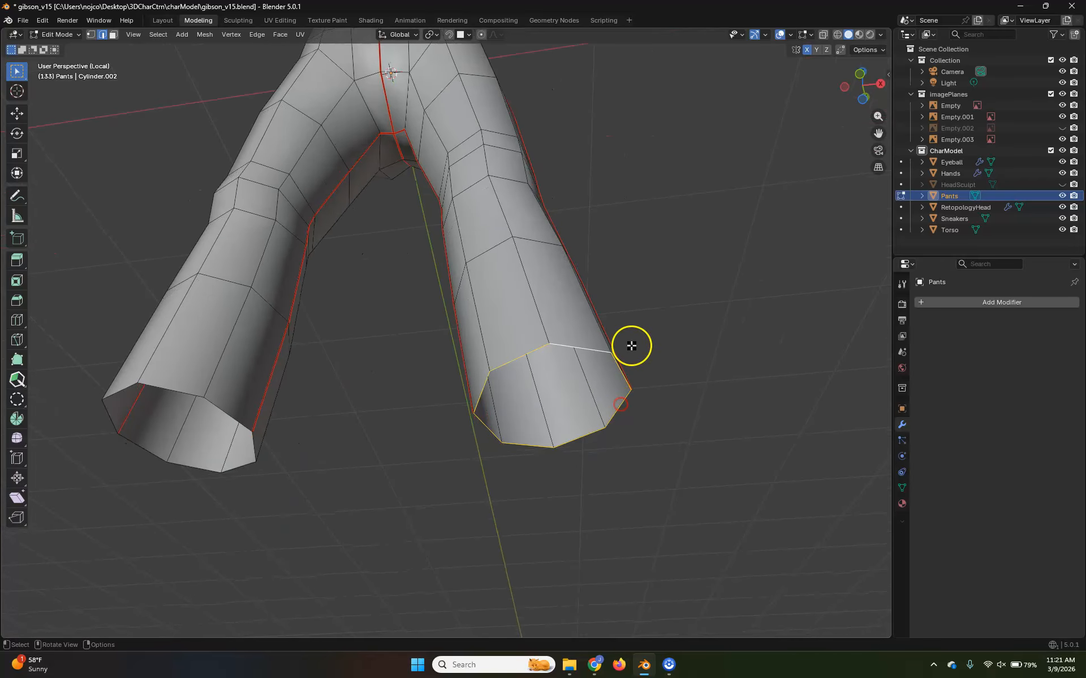
pyautogui.press('e')
pyautogui.press('s')
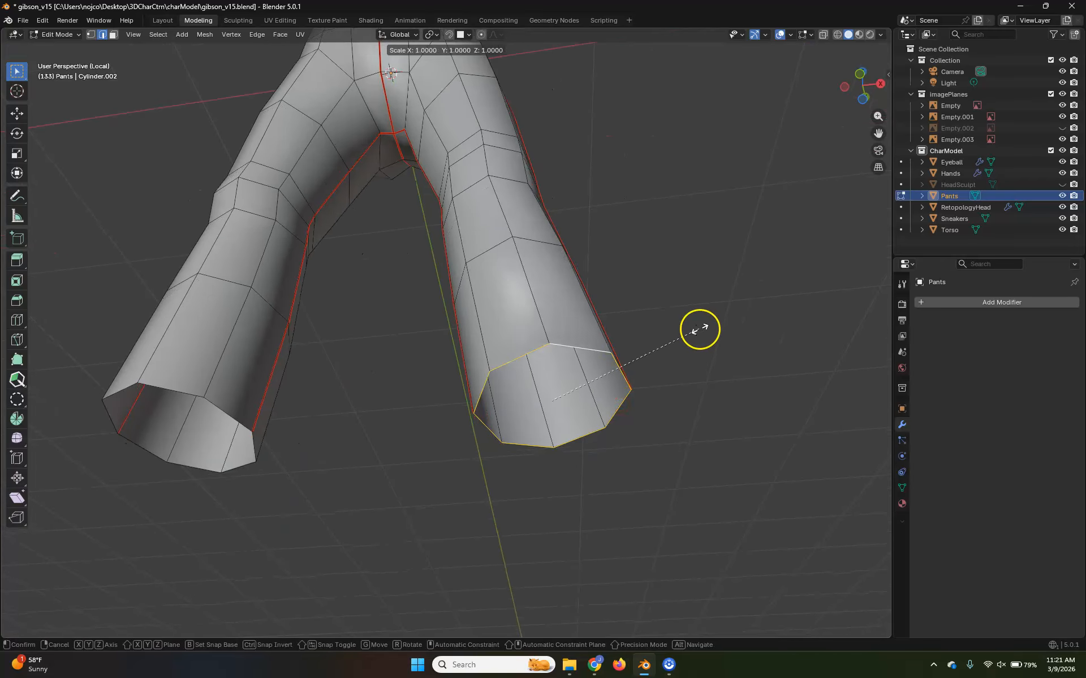
pyautogui.click(673, 335)
pyautogui.moveTo(673, 337); pyautogui.dragTo(535, 414, button='middle')
# Symmetrize the entire pants mesh from +X to -X to copy the leg rim to the other side, and deselect everything
pyautogui.press('a')
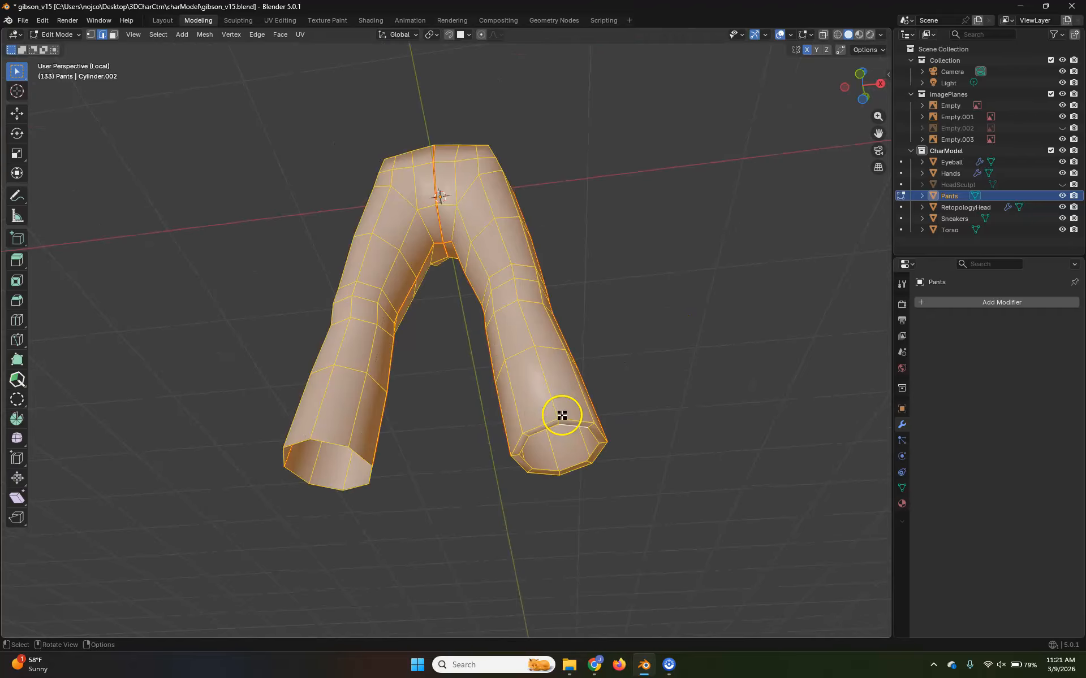
pyautogui.click(205, 35)
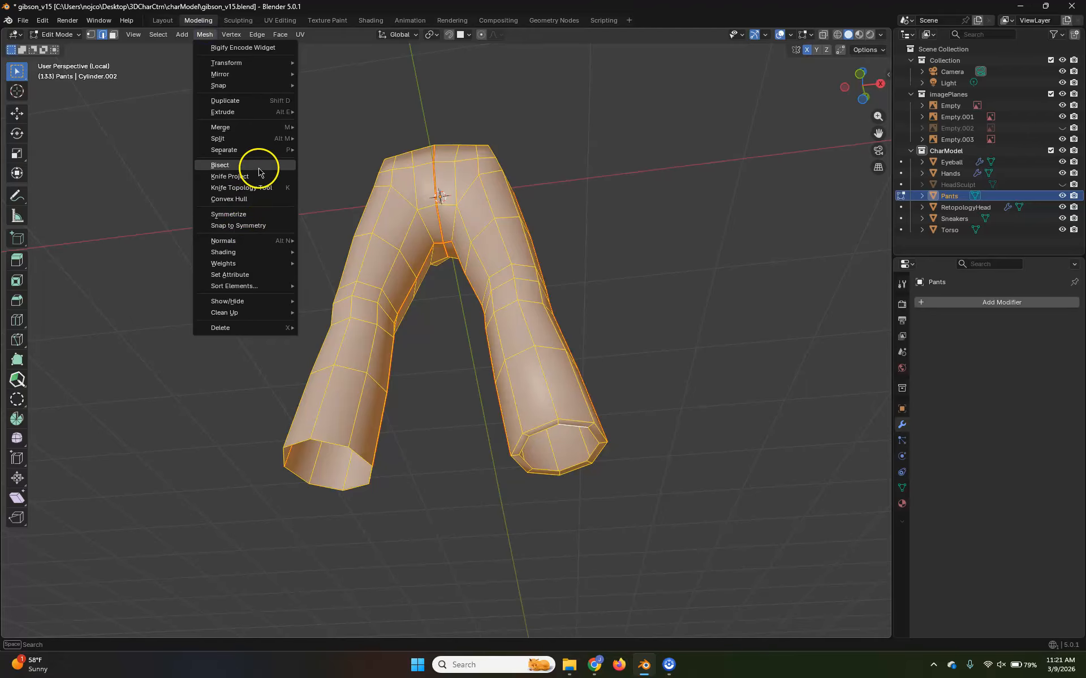
pyautogui.click(263, 219)
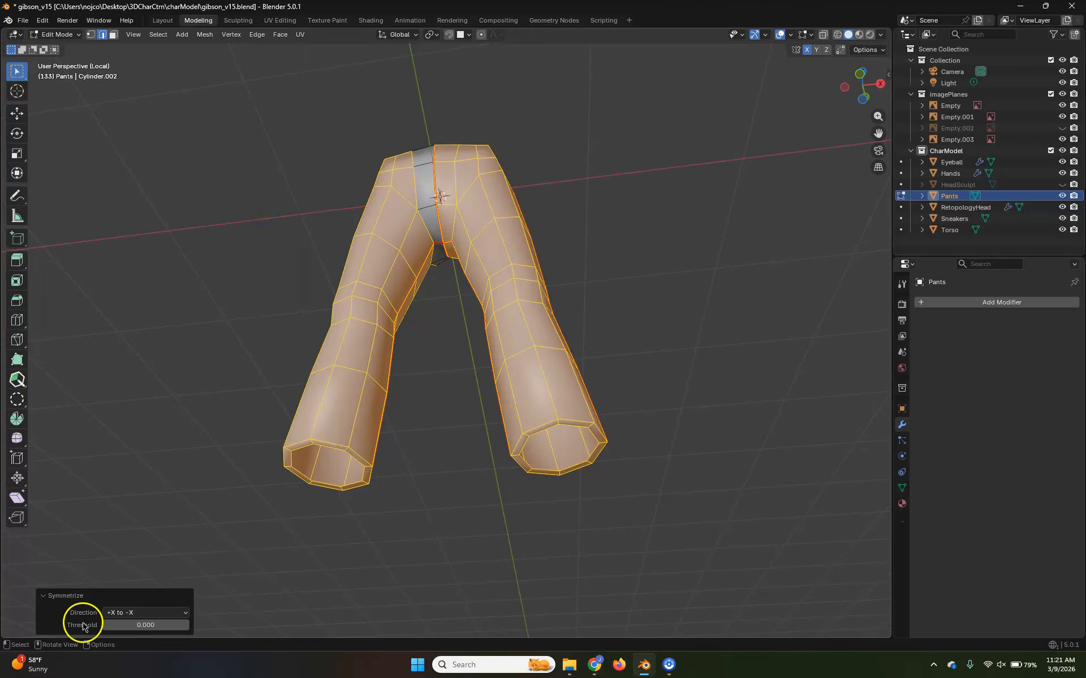
pyautogui.moveTo(579, 523); pyautogui.dragTo(586, 523, button='middle')
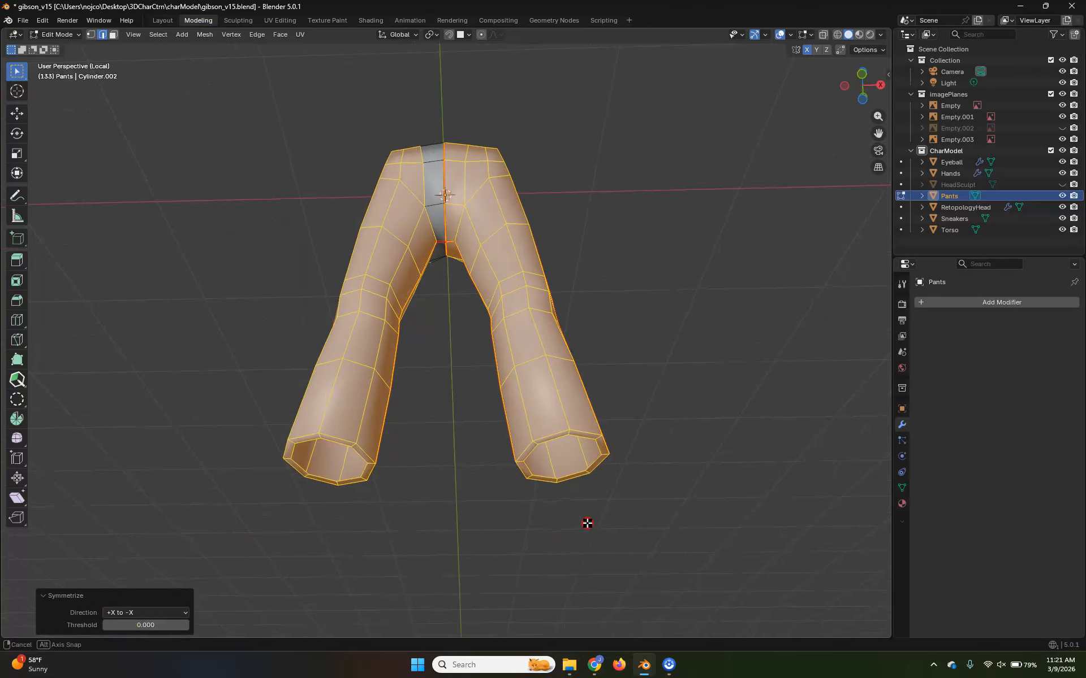
pyautogui.hotkey('alt', 'a')
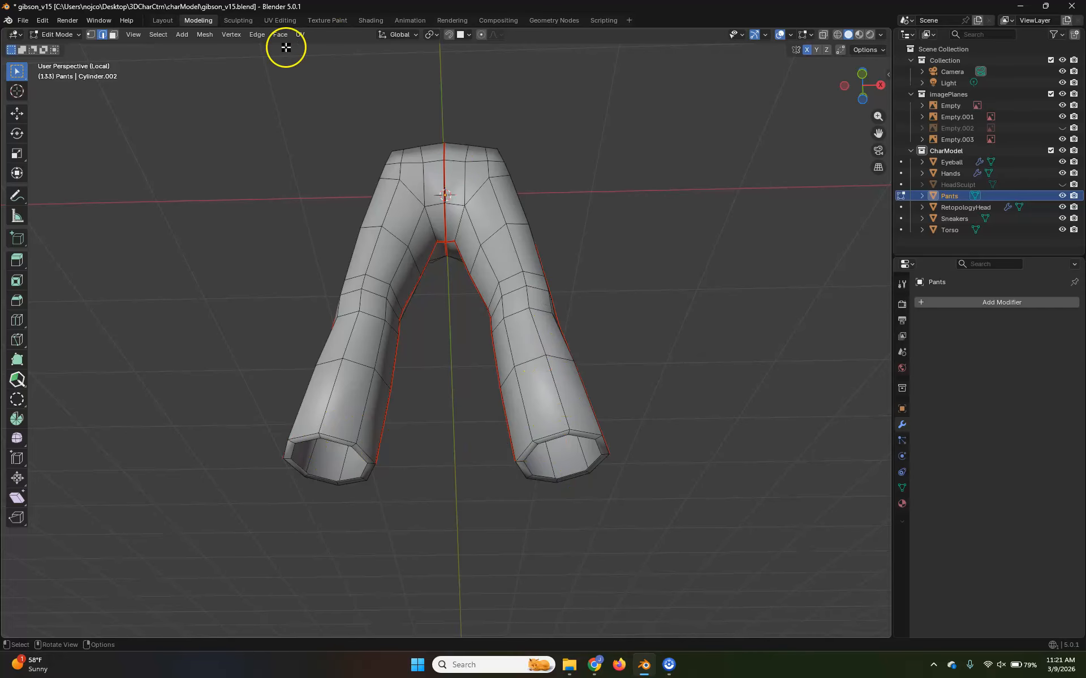
# In the UV Editing workspace, mark the short inner and outer edges across both leg-opening rims as seams
pyautogui.click(278, 20)
pyautogui.moveTo(693, 352); pyautogui.dragTo(592, 334, button='middle')
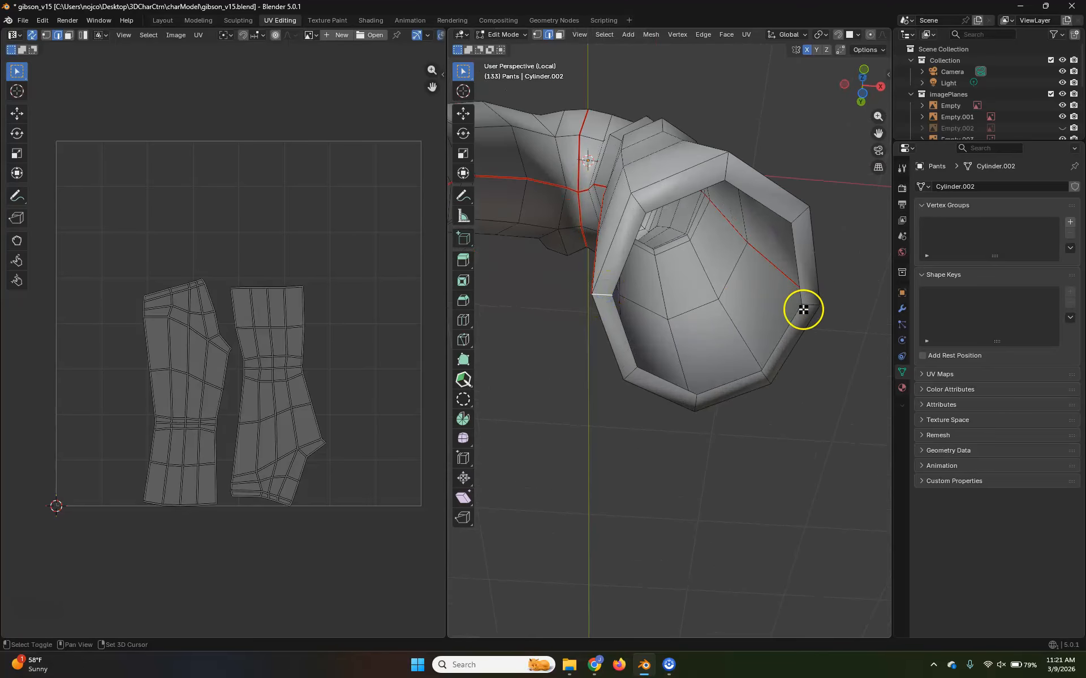
pyautogui.keyDown('shift'); pyautogui.moveTo(703, 431); pyautogui.dragTo(545, 313, button='middle'); pyautogui.keyUp('shift')
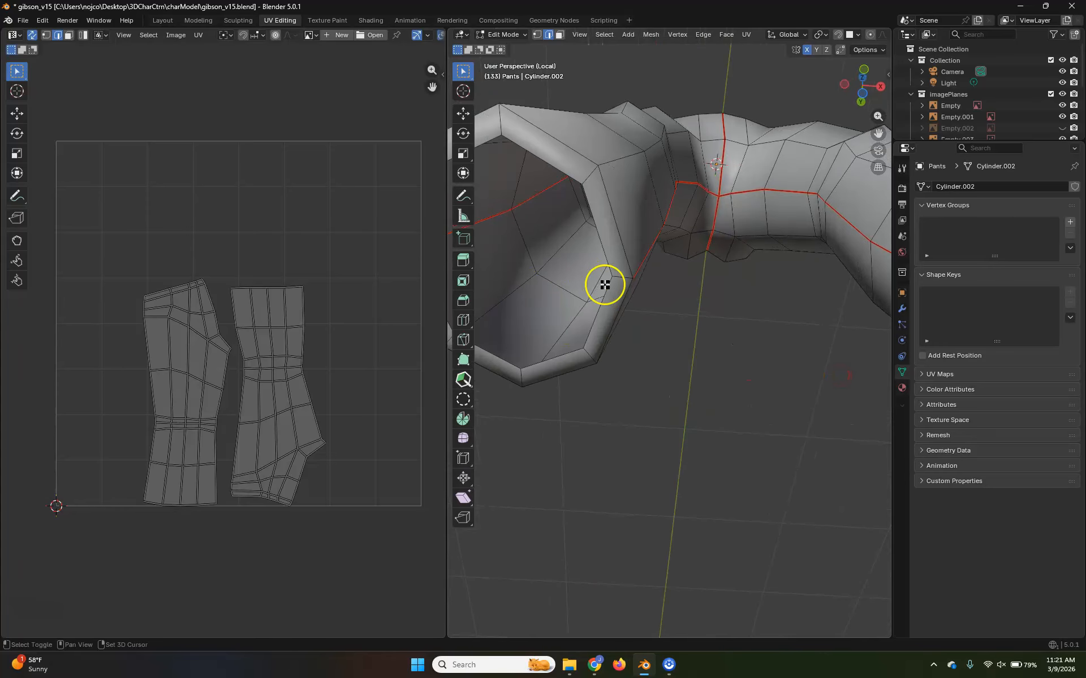
pyautogui.keyDown('shift'); pyautogui.moveTo(619, 275); pyautogui.dragTo(677, 273, button='middle'); pyautogui.keyUp('shift')
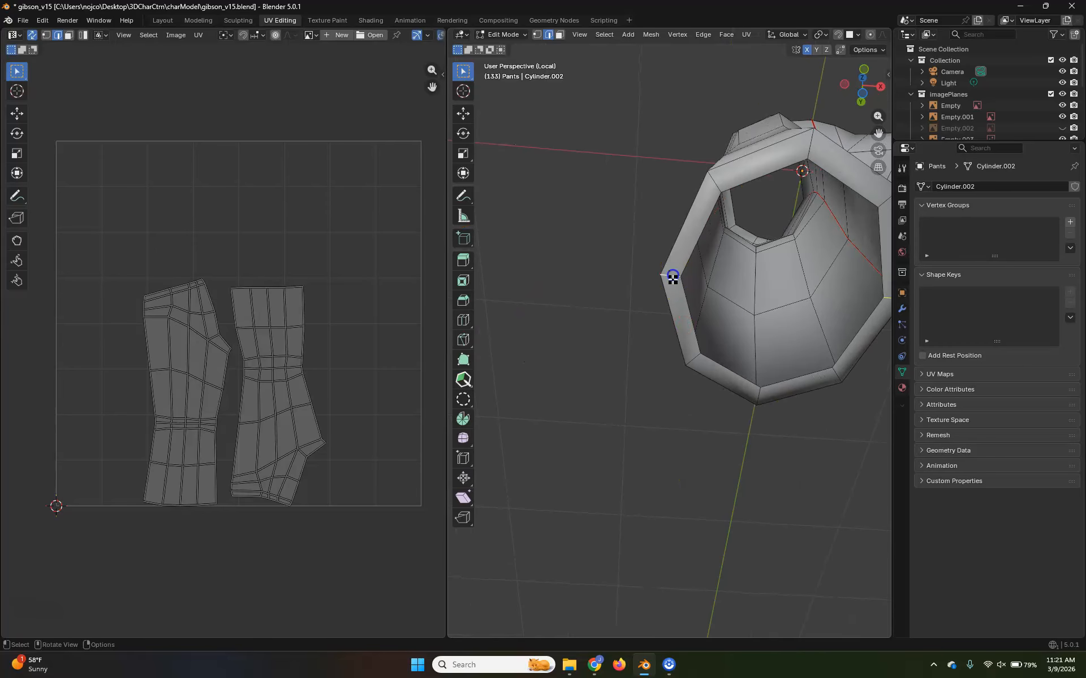
pyautogui.press('u')
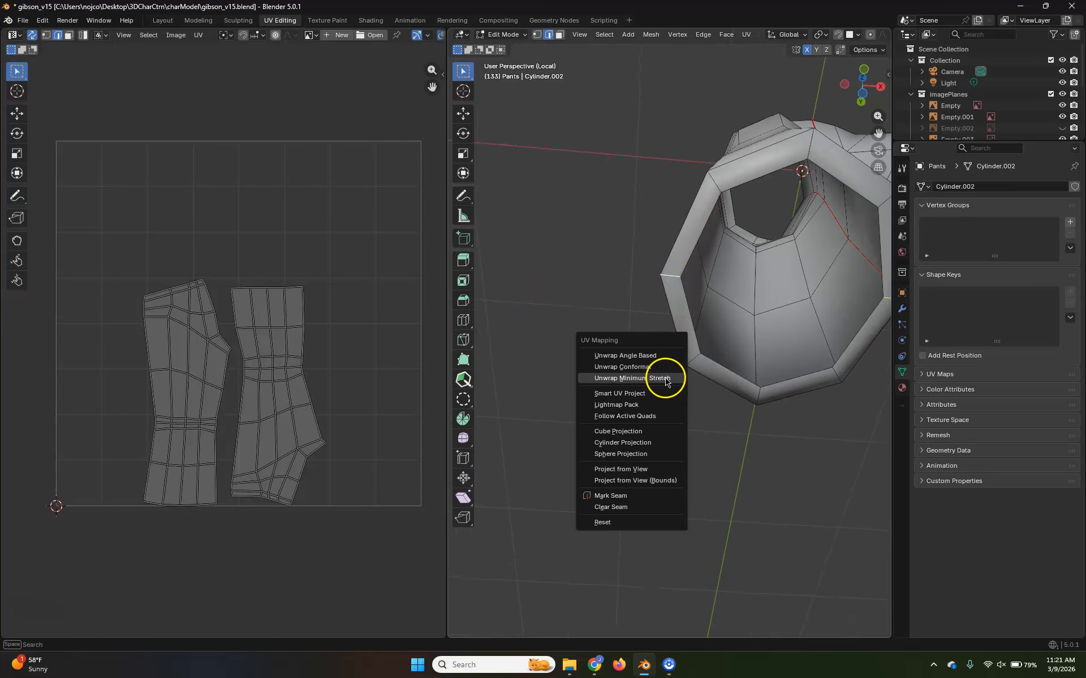
pyautogui.click(645, 495)
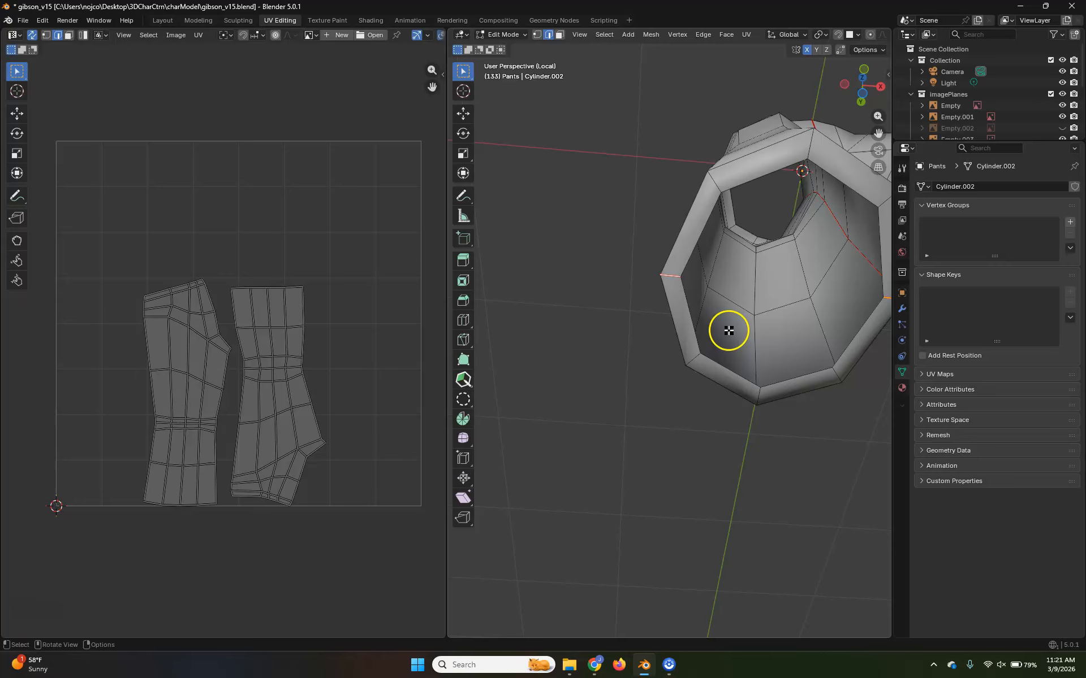
# Unwrap the whole symmetrized pants mesh with Unwrap Minimum Stretch, then deselect it and check the seams from the front
pyautogui.press('a')
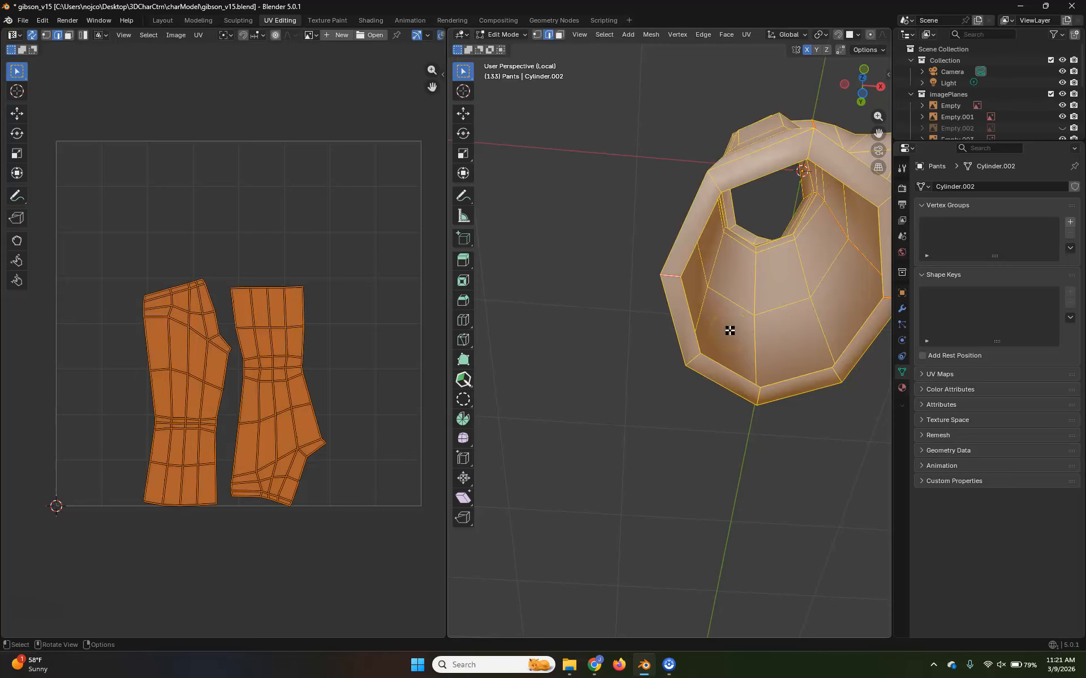
pyautogui.press('u')
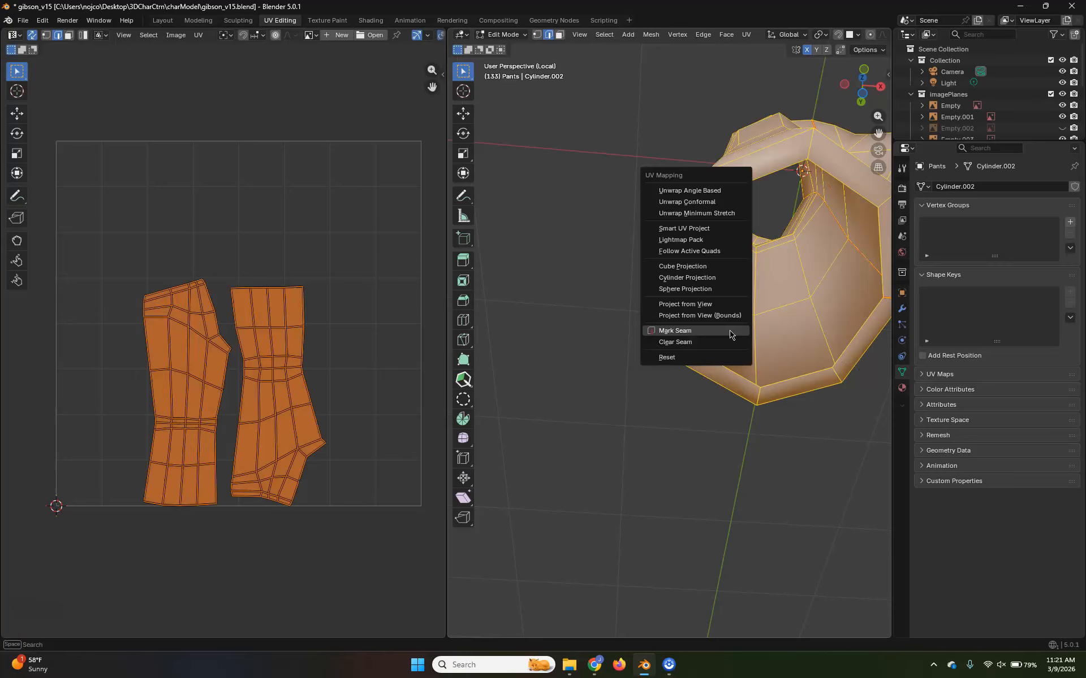
pyautogui.click(710, 218)
pyautogui.moveTo(686, 451); pyautogui.dragTo(503, 404, button='middle')
pyautogui.moveTo(644, 282); pyautogui.dragTo(710, 320, button='middle')
pyautogui.scroll(-5, 720, 356)
pyautogui.click(754, 353)
pyautogui.scroll(3, 727, 414)
pyautogui.keyDown('shift'); pyautogui.moveTo(589, 417); pyautogui.dragTo(690, 479, button='middle'); pyautogui.keyUp('shift')
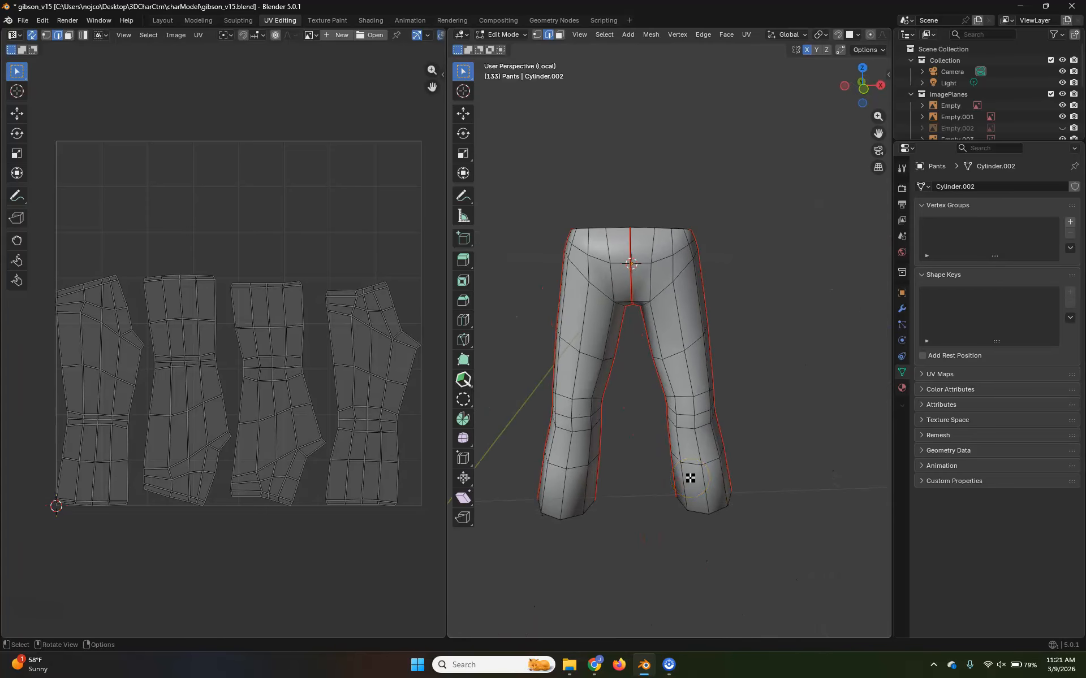